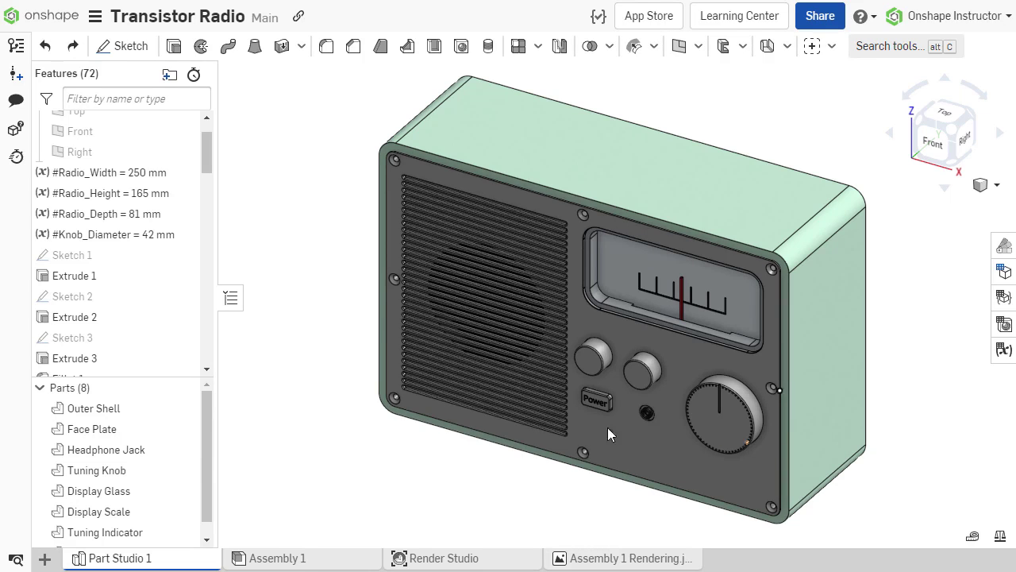
Open Sketch 1 and inspect the expressions behind its 250 width and 165 height dimensions
click(140, 268)
double_click(139, 268)
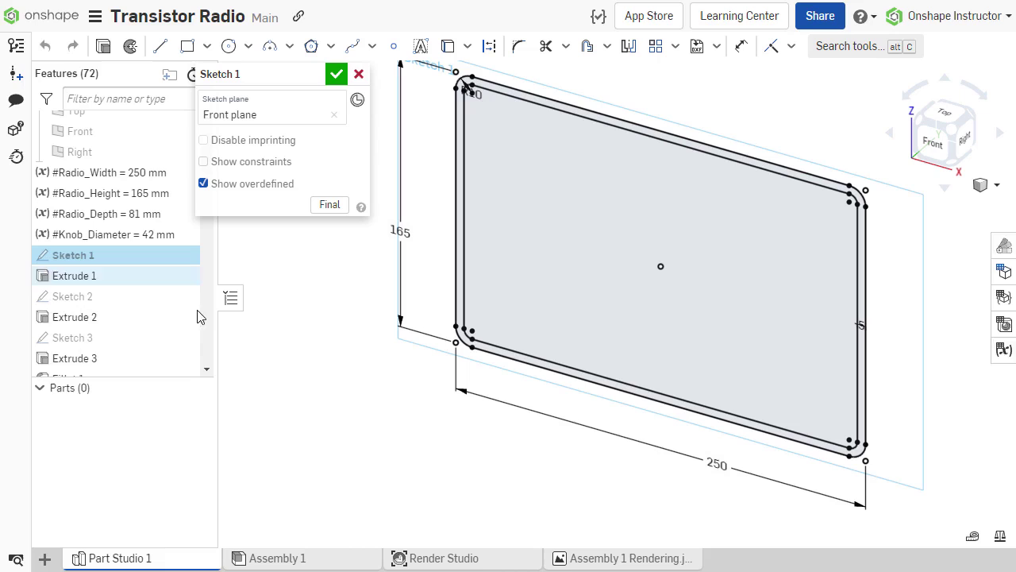
double_click(717, 467)
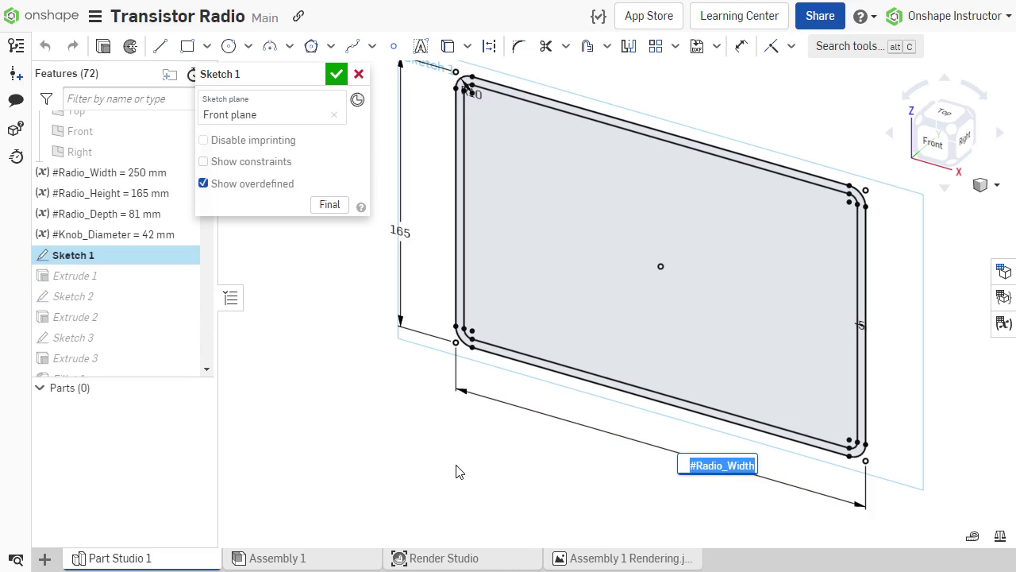
double_click(400, 231)
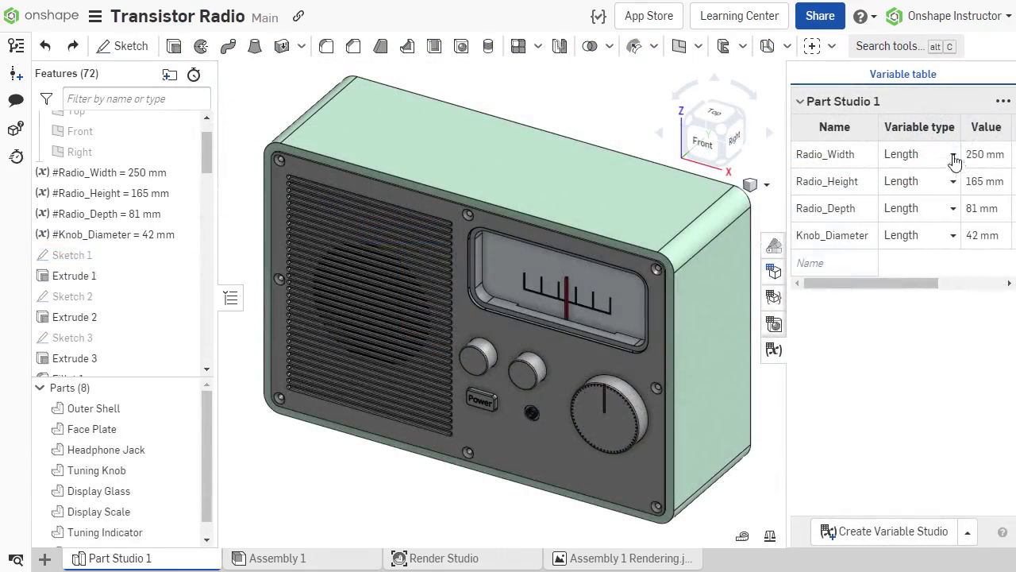
Change the Radio_Width variable to 225 mm
click(984, 155)
click(984, 155)
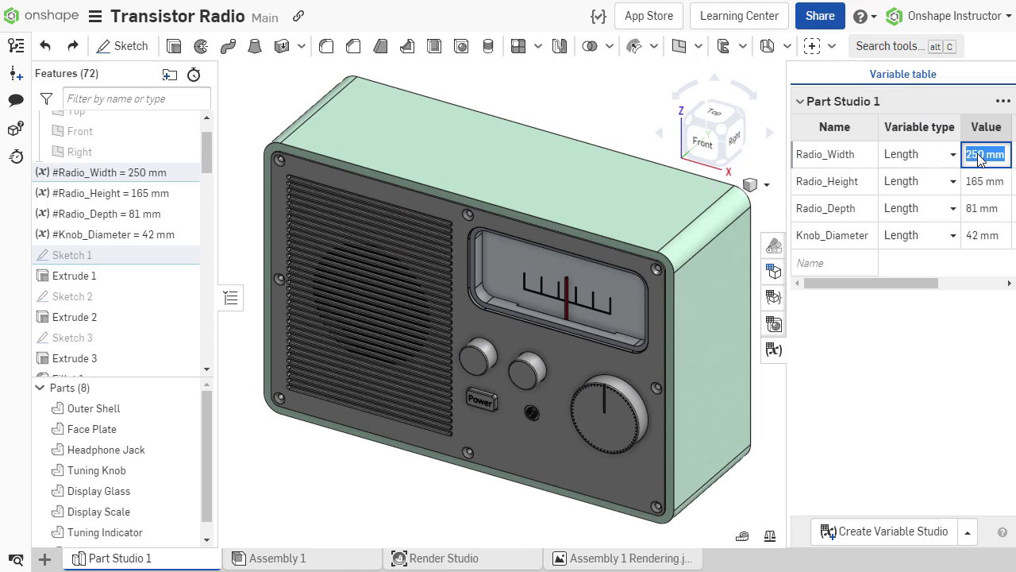
text(225)
key(Return)
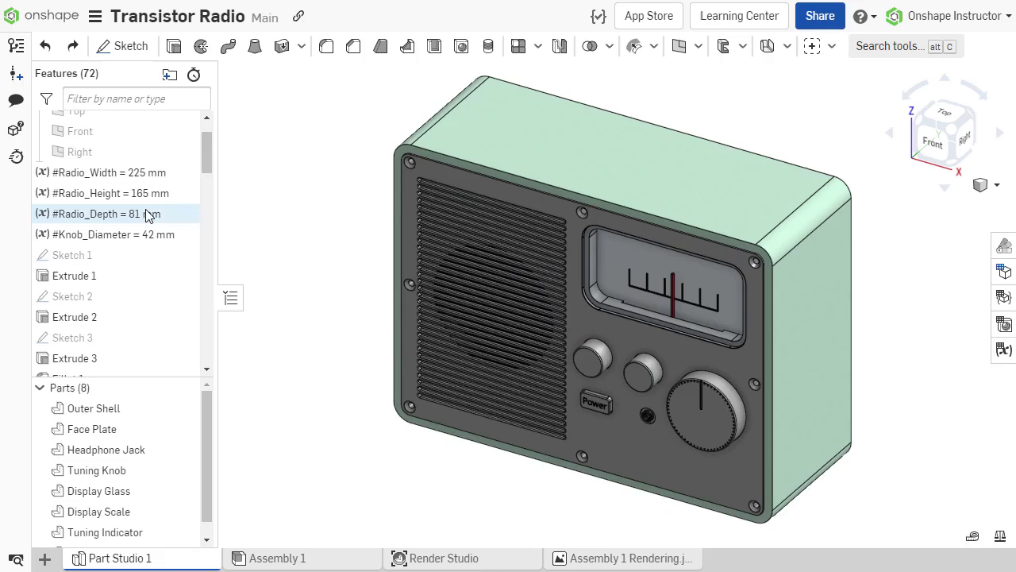
Set Radio_Depth to the expression #Radio_Height/2, giving 82.5 mm
double_click(148, 215)
text(#Radio)
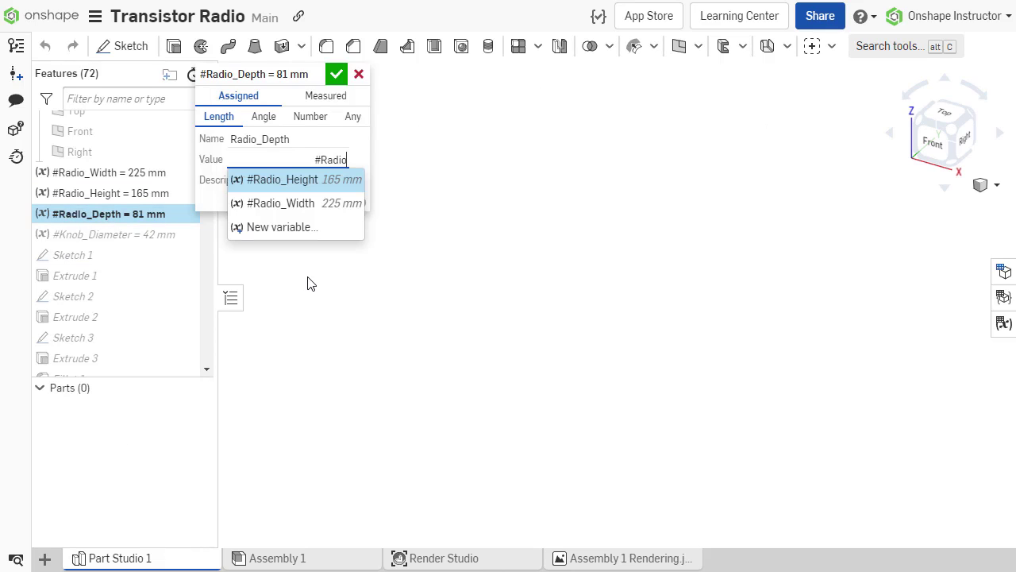
key(Return)
text(/2)
key(Return)
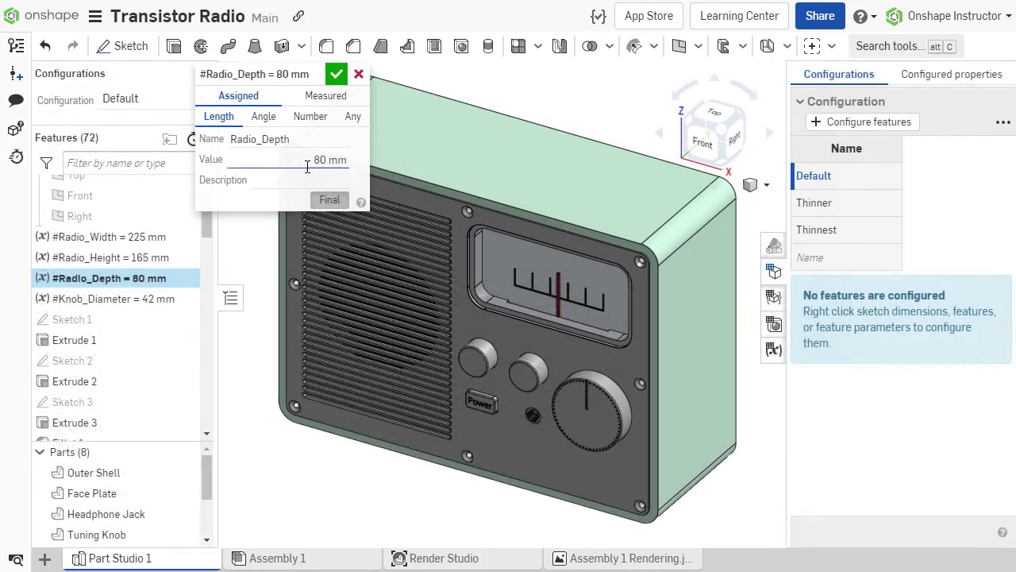
Configure Radio_Depth with 40 mm for Thinner and 30 mm for Thinnest, then preview both
right_click(309, 171)
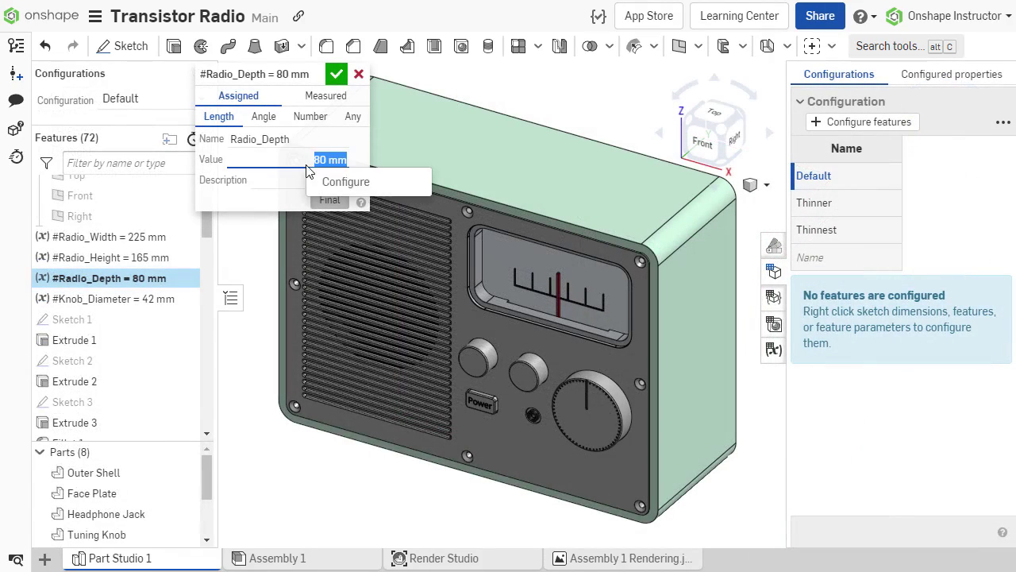
click(353, 182)
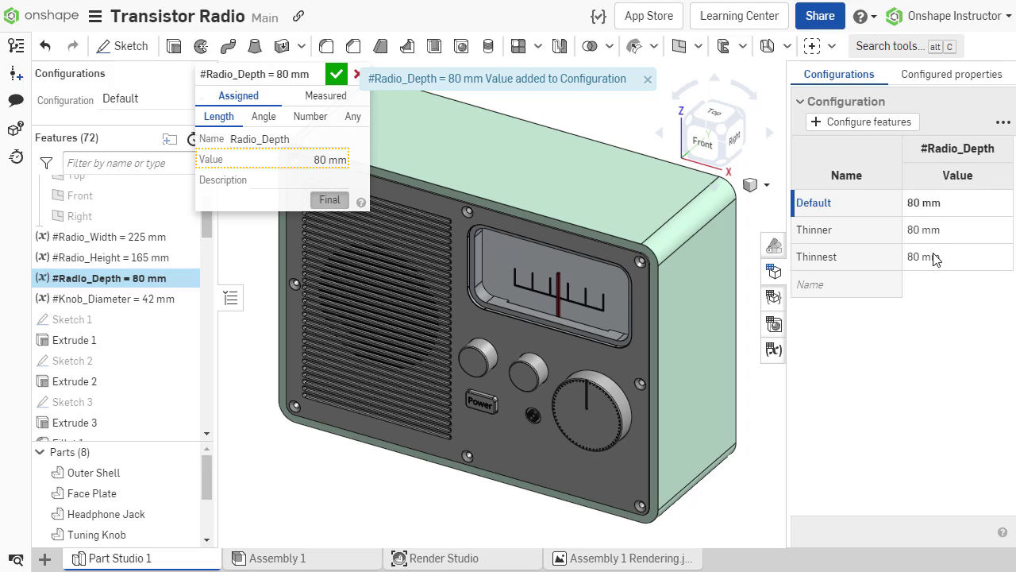
double_click(942, 231)
text(40)
key(Return)
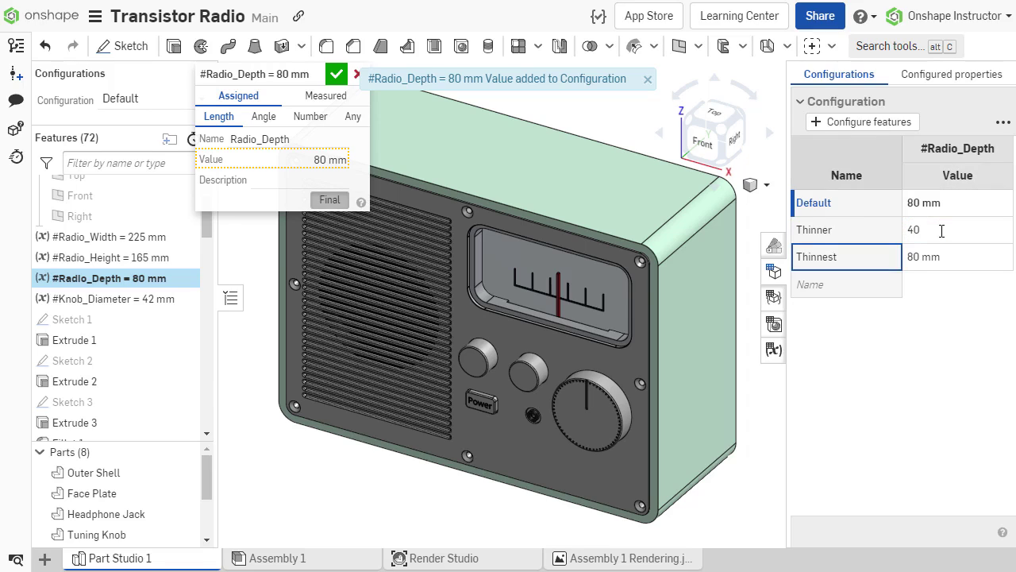
key(Tab)
text(30)
key(Return)
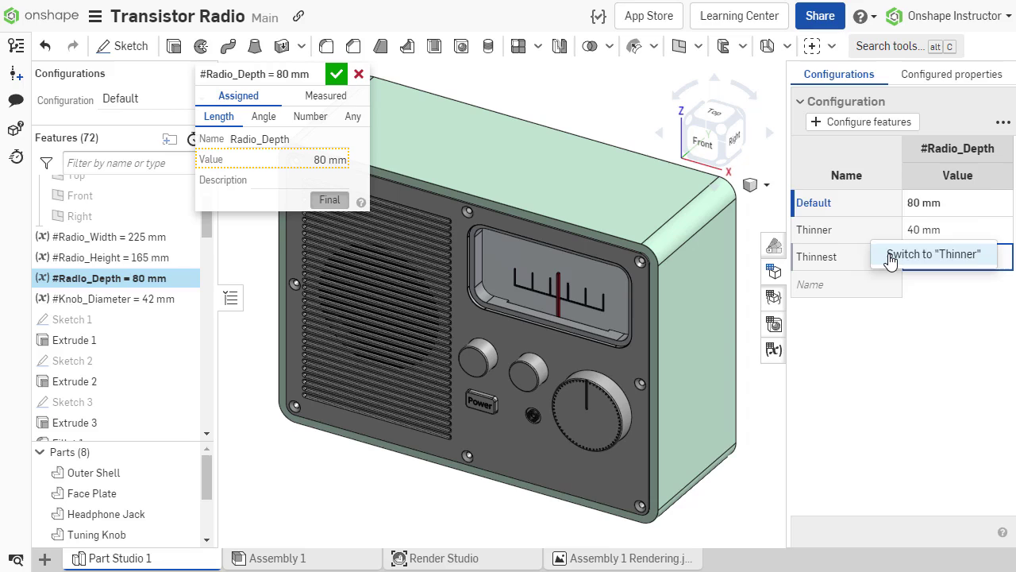
click(880, 254)
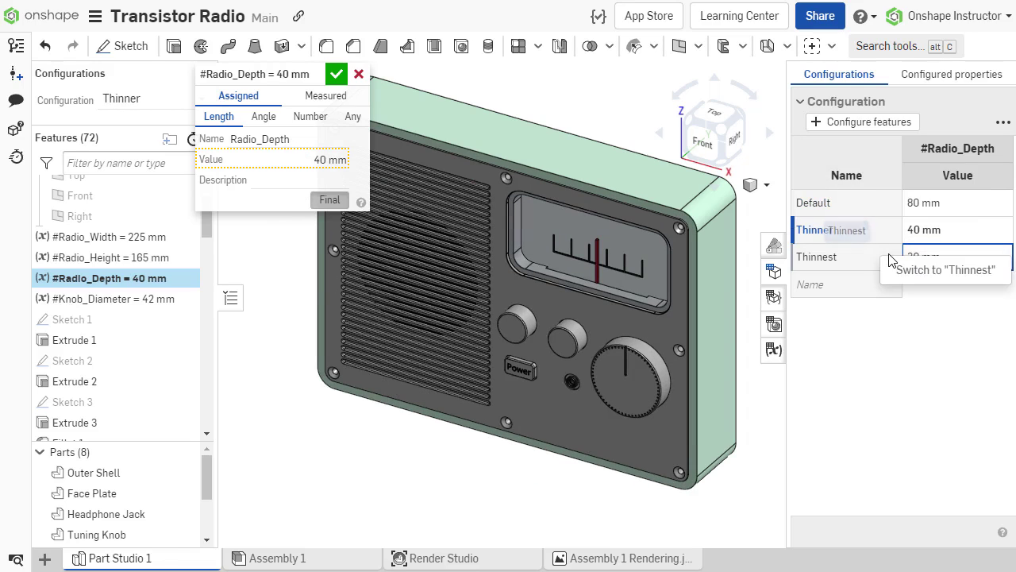
click(910, 273)
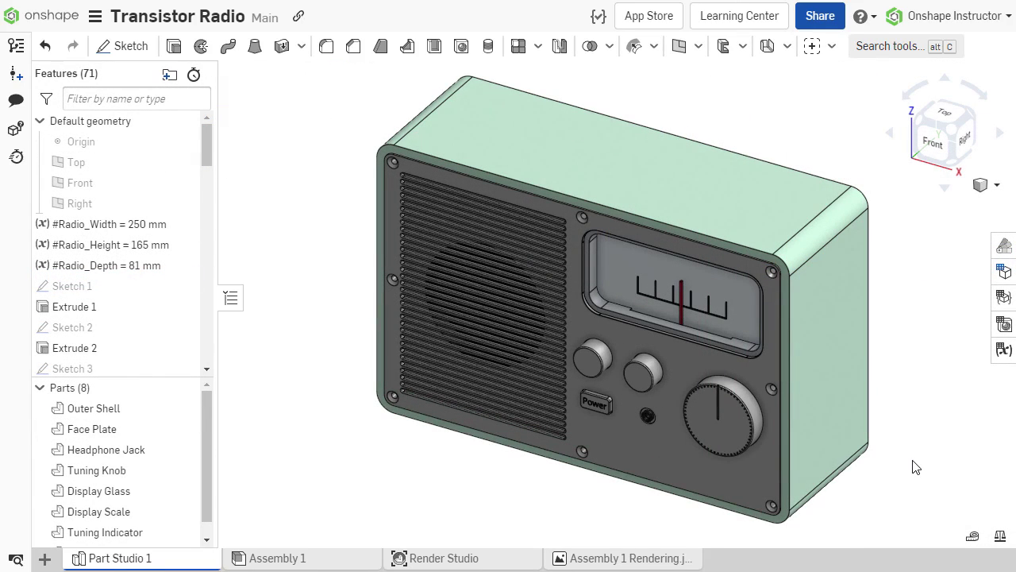
Link Sketch 1's 245 width dimension to #Radio_Width, making it 250
double_click(88, 290)
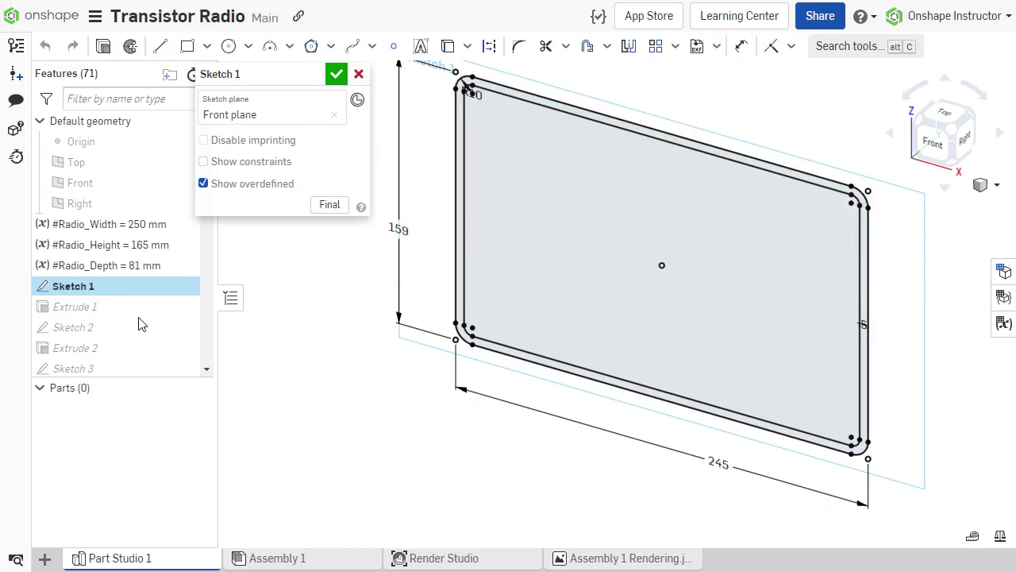
double_click(718, 464)
text(#)
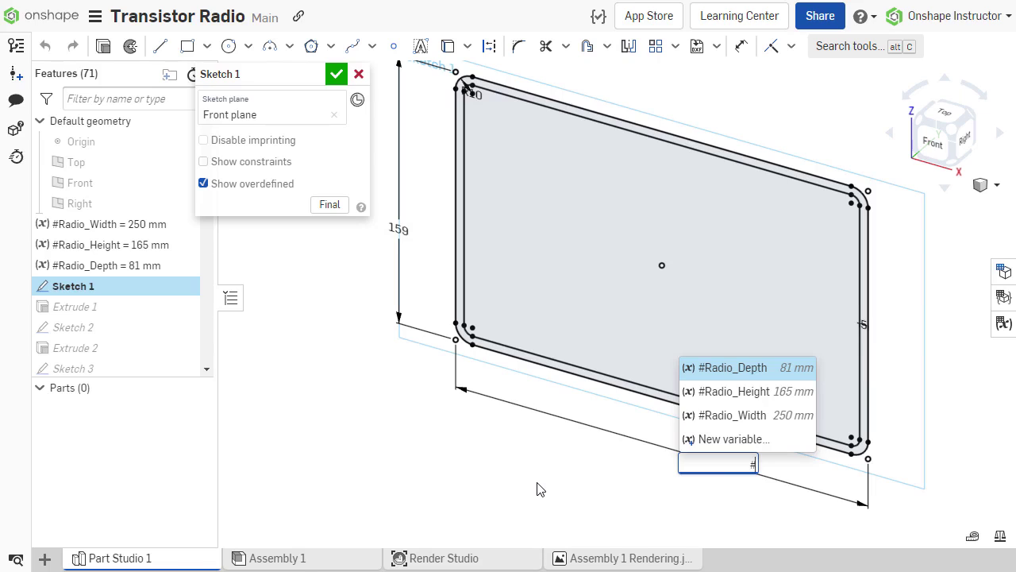
text(adio_Width)
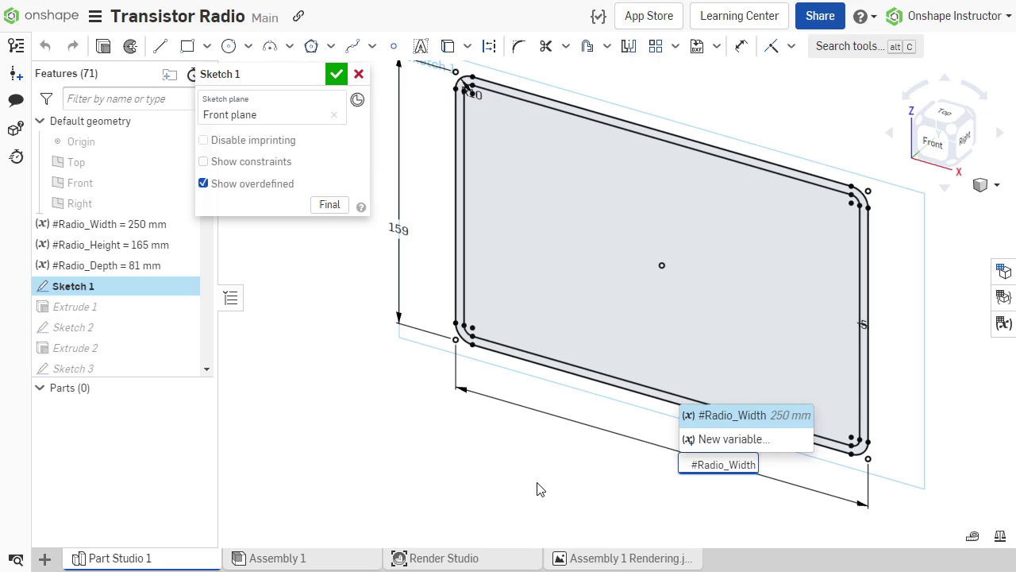
key(Return)
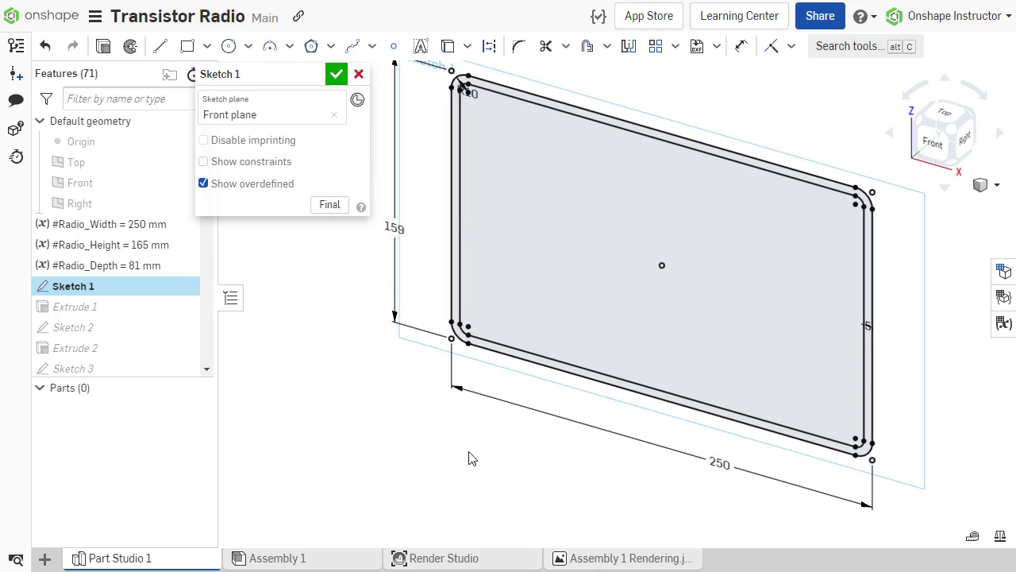
Start linking the 159 height dimension to a variable from the suggestion list
double_click(394, 227)
text(#)
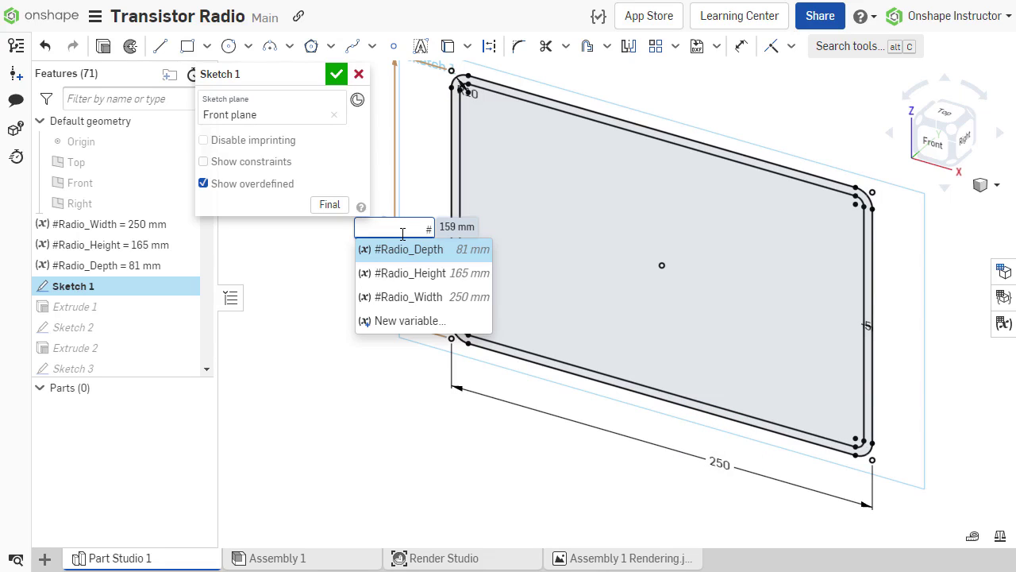
key(Down)
key(Down)
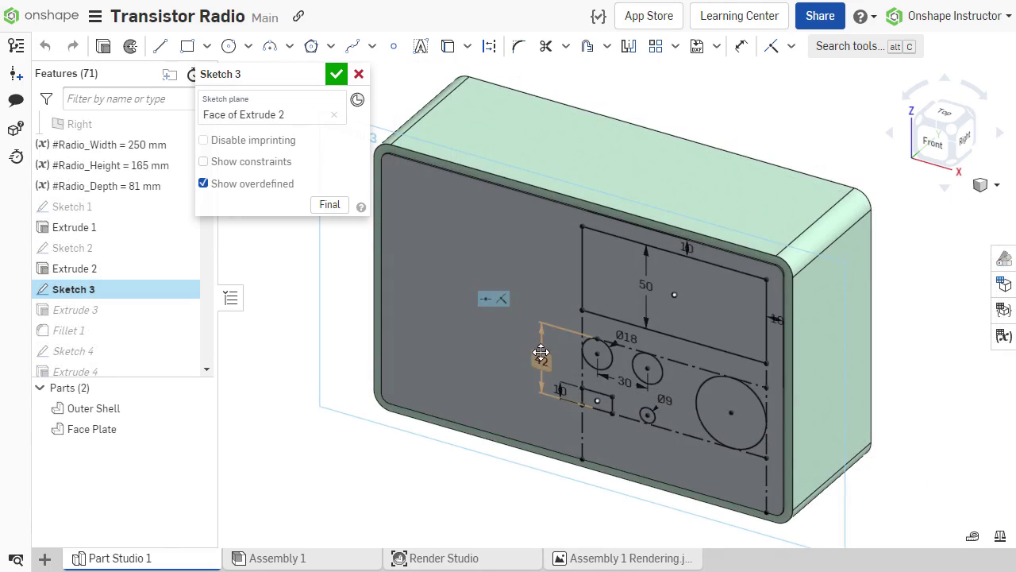
Create a new Knob_Diameter variable of 42 mm and apply it to Sketch 3's 42 dimension
double_click(540, 357)
text(#)
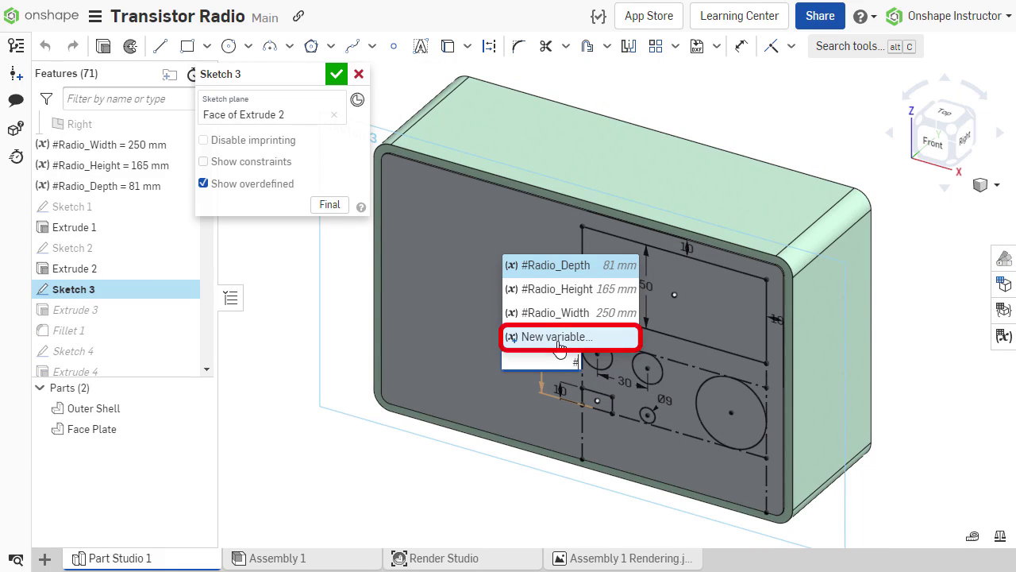
click(560, 340)
text(Knob_Diameter)
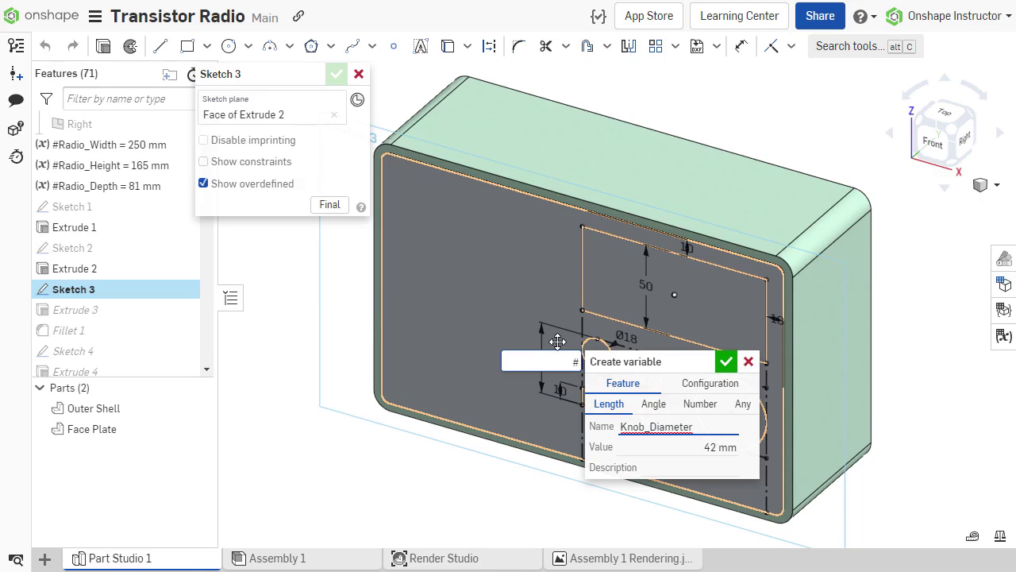
click(724, 363)
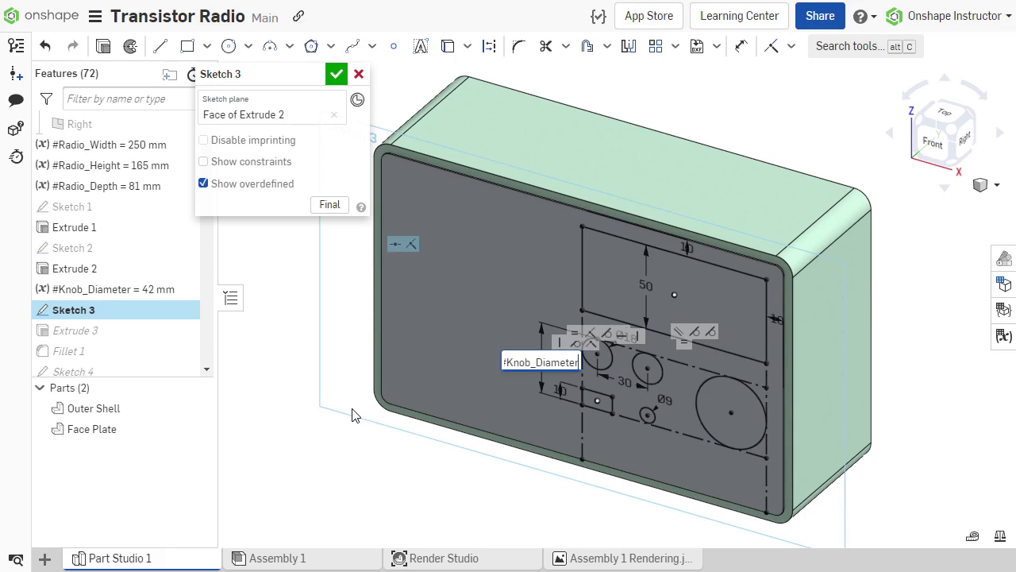
key(Return)
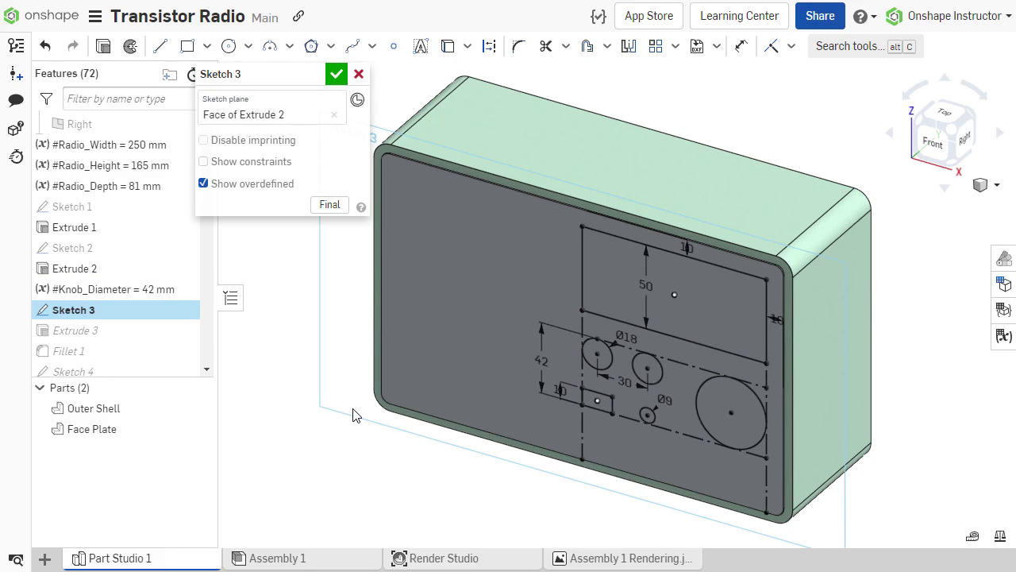
double_click(541, 361)
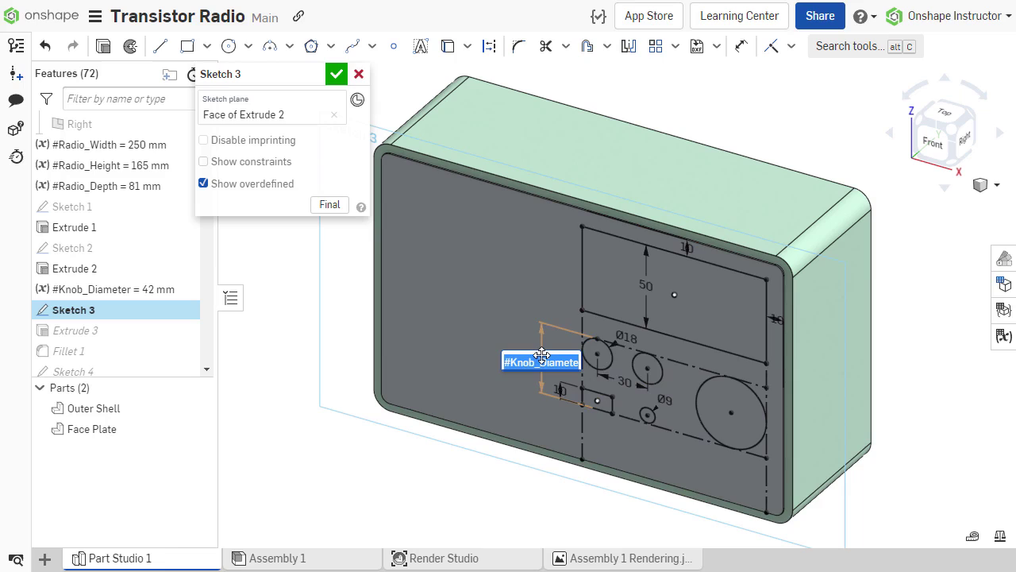
click(314, 430)
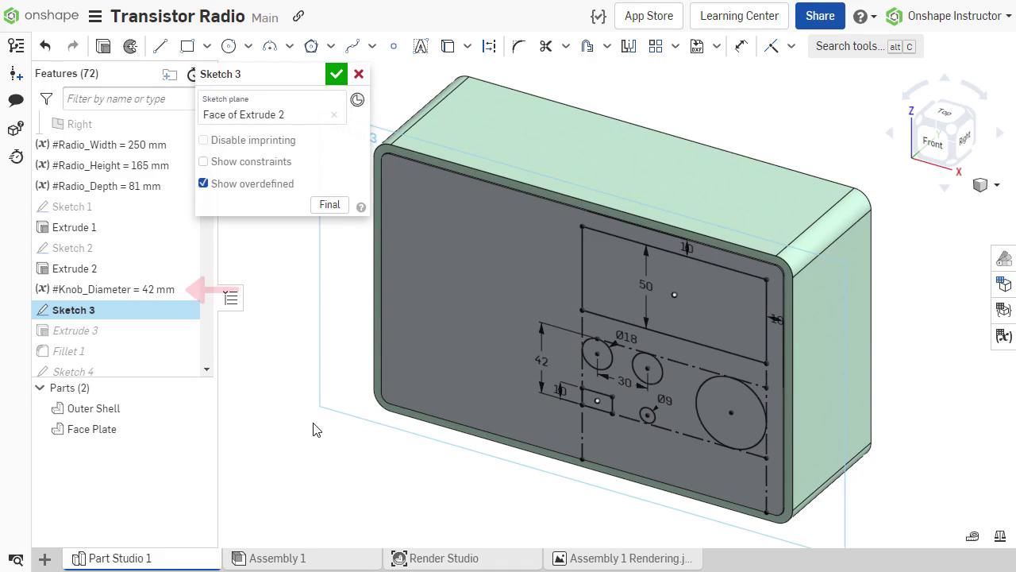
Accept Sketch 3 and move Knob_Diameter up beneath Radio_Depth in the feature list
click(336, 75)
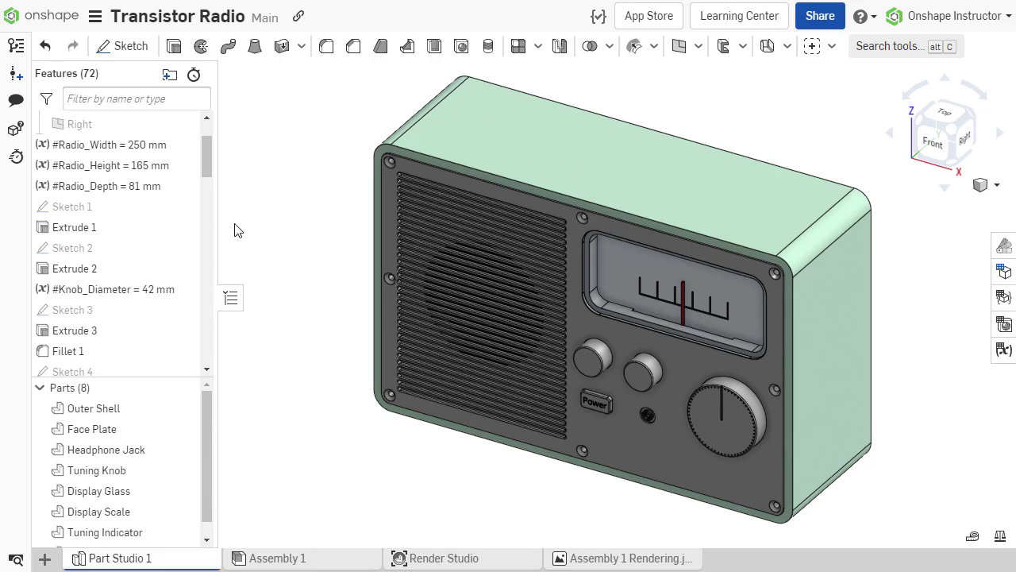
drag(151, 291, 157, 203)
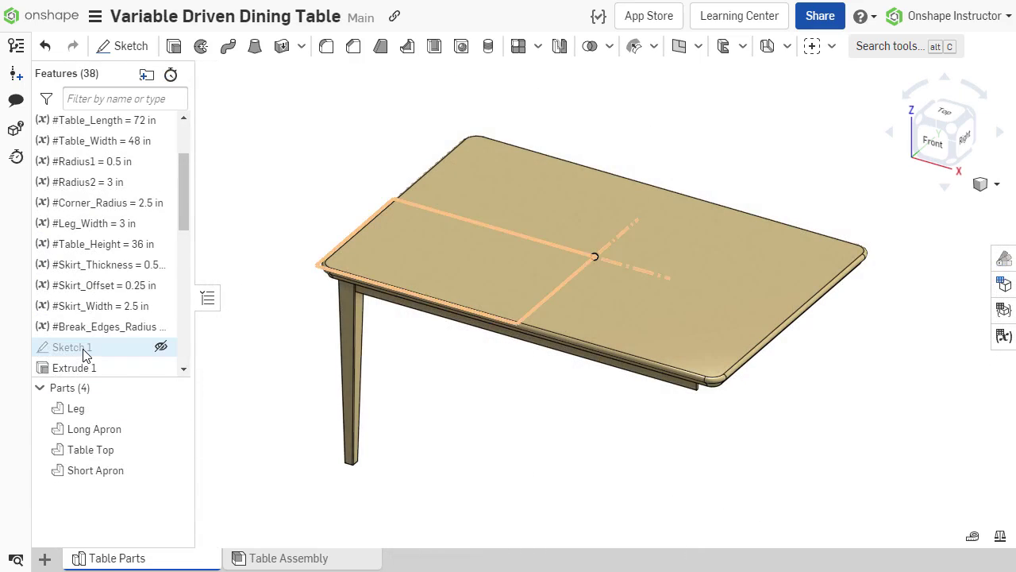
double_click(86, 353)
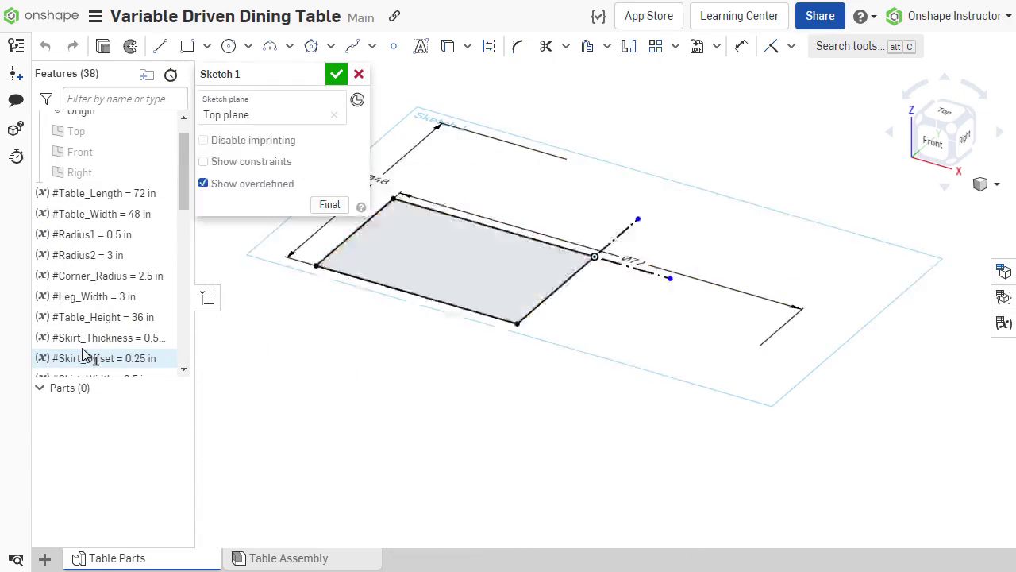
double_click(626, 260)
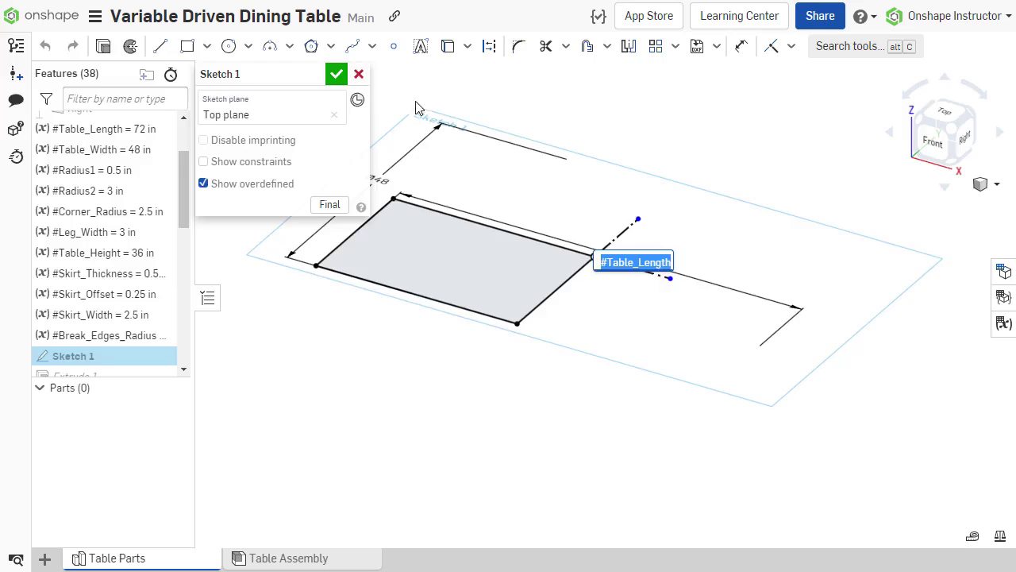
click(362, 77)
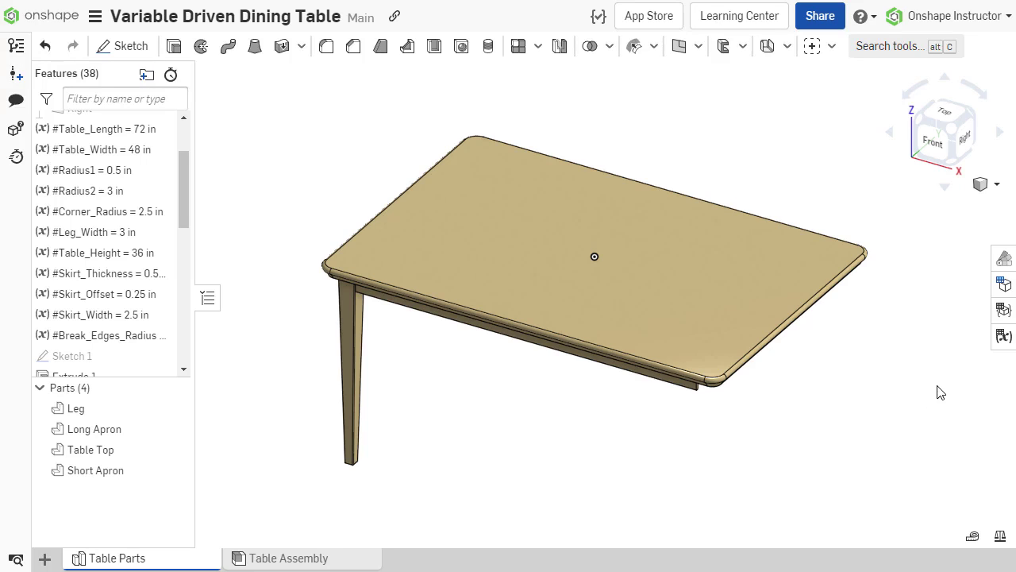
Change Table_Length from 72 in to 80 in via the Variable table
click(1003, 337)
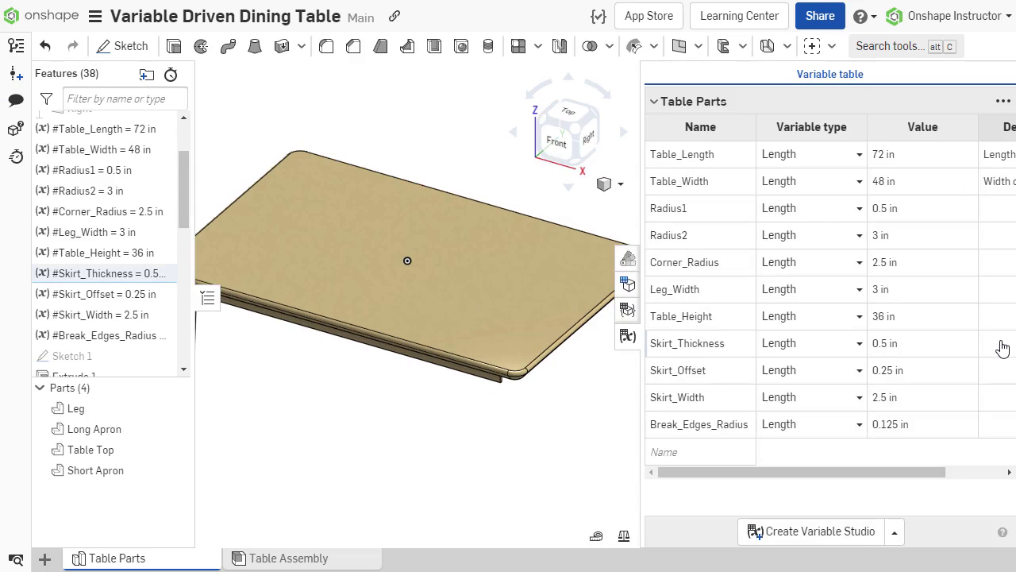
click(883, 156)
text(80)
key(Return)
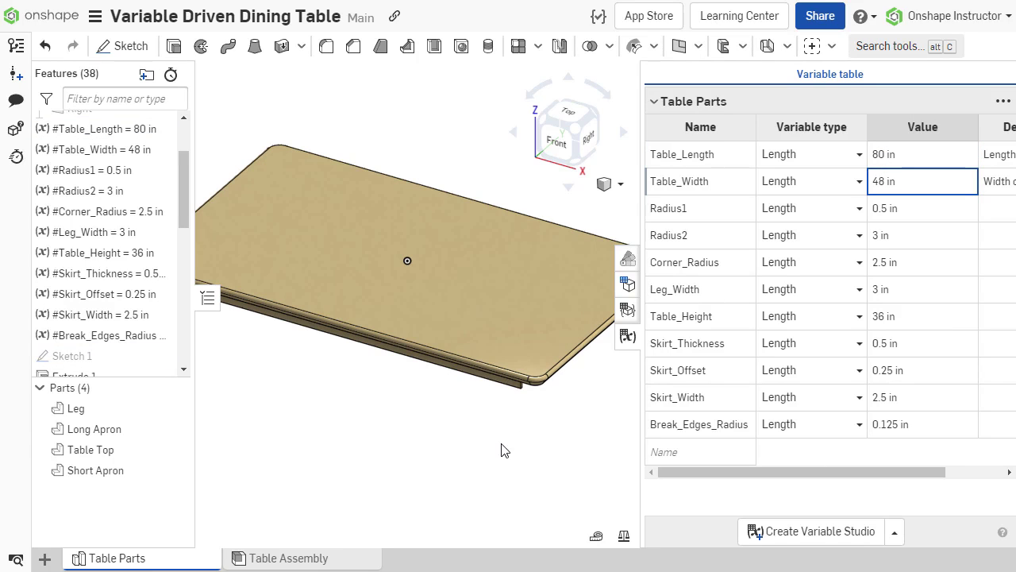
scroll(501, 451, up, 3)
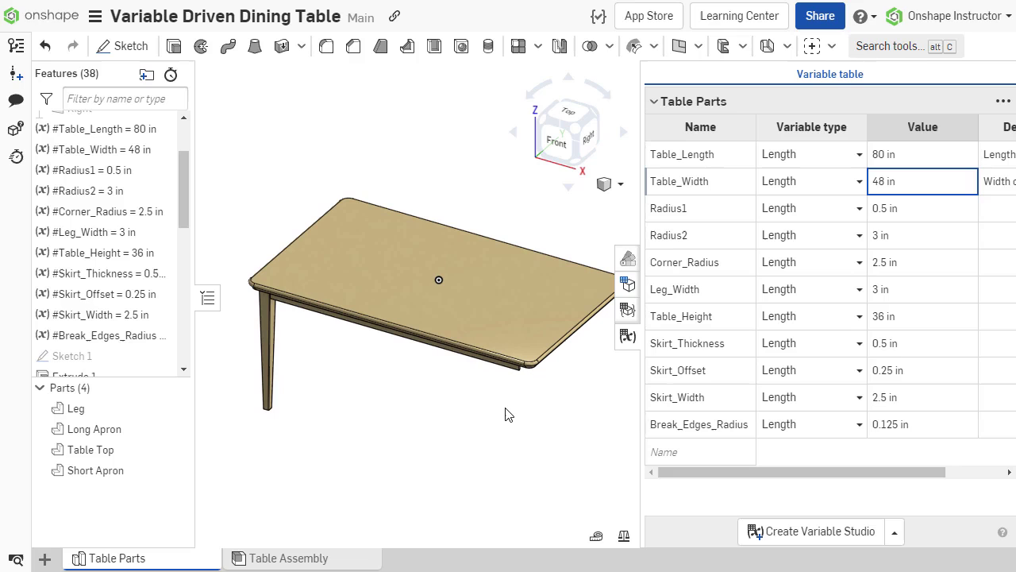
click(628, 335)
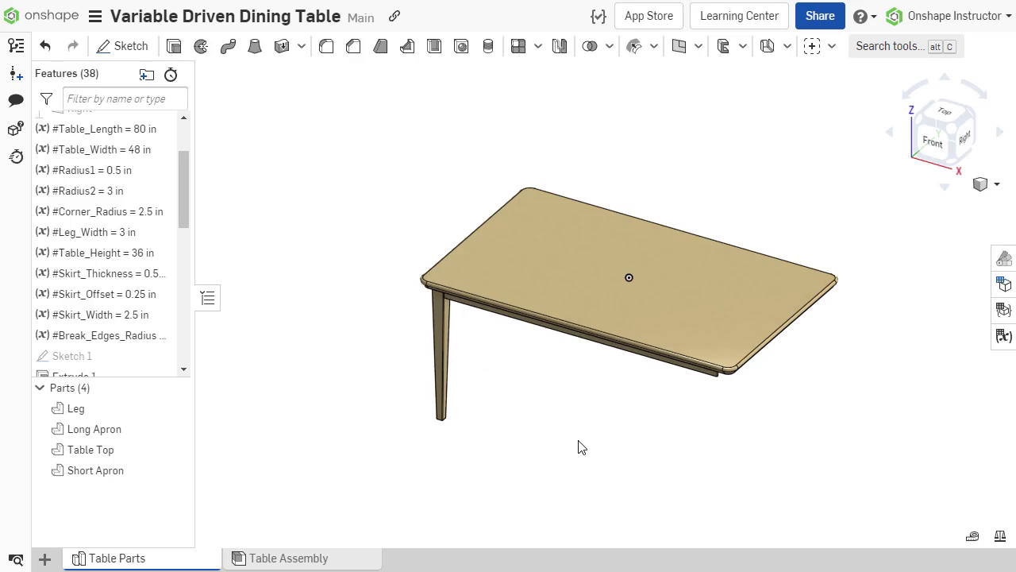
scroll(579, 447, down, 2)
scroll(111, 298, down, 2)
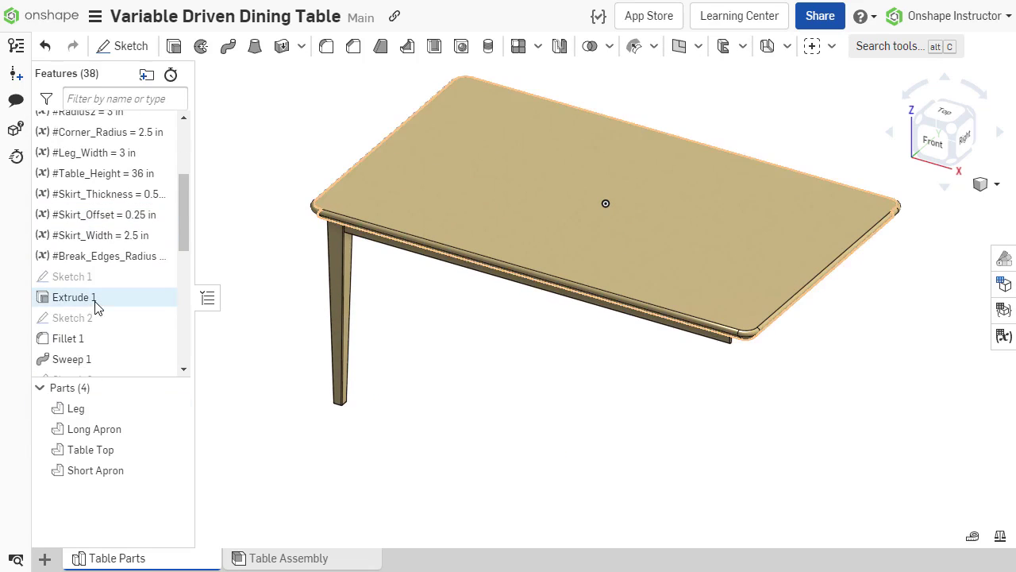
Check that Fillet 1's radius is driven by #Corner_Radius, keeping its settings
right_click(83, 340)
click(133, 379)
key(f)
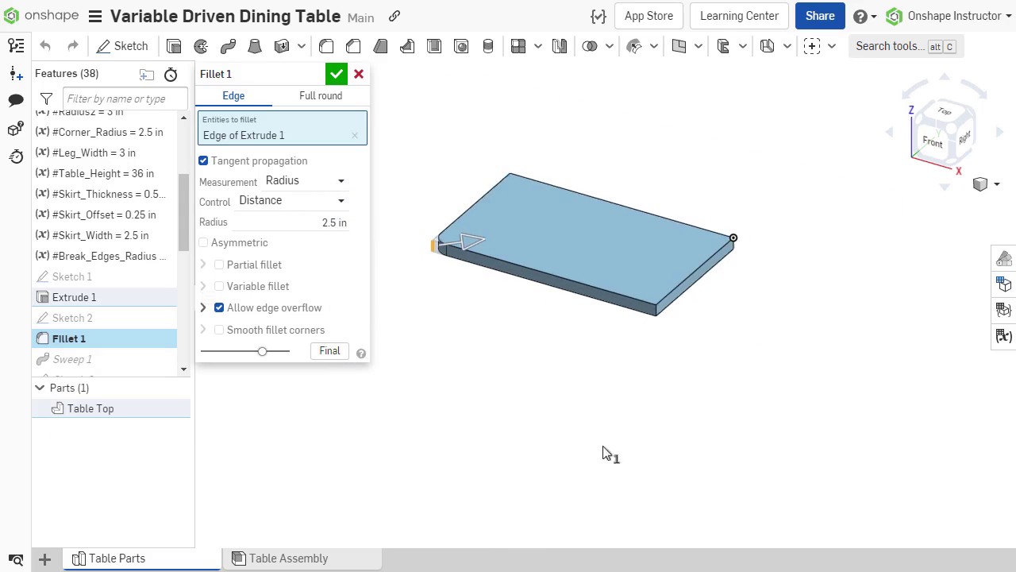
scroll(495, 203, down, 2)
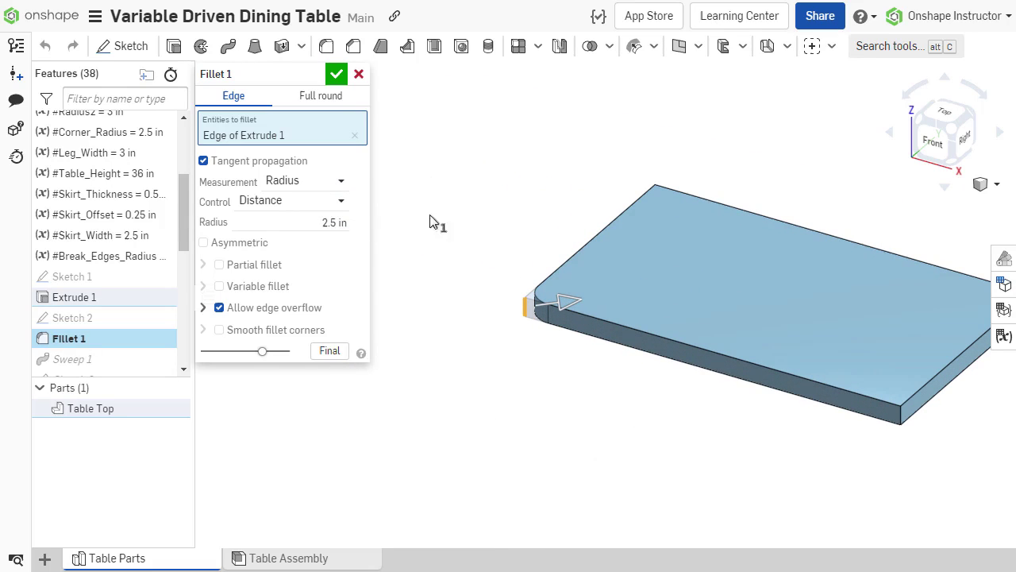
click(347, 230)
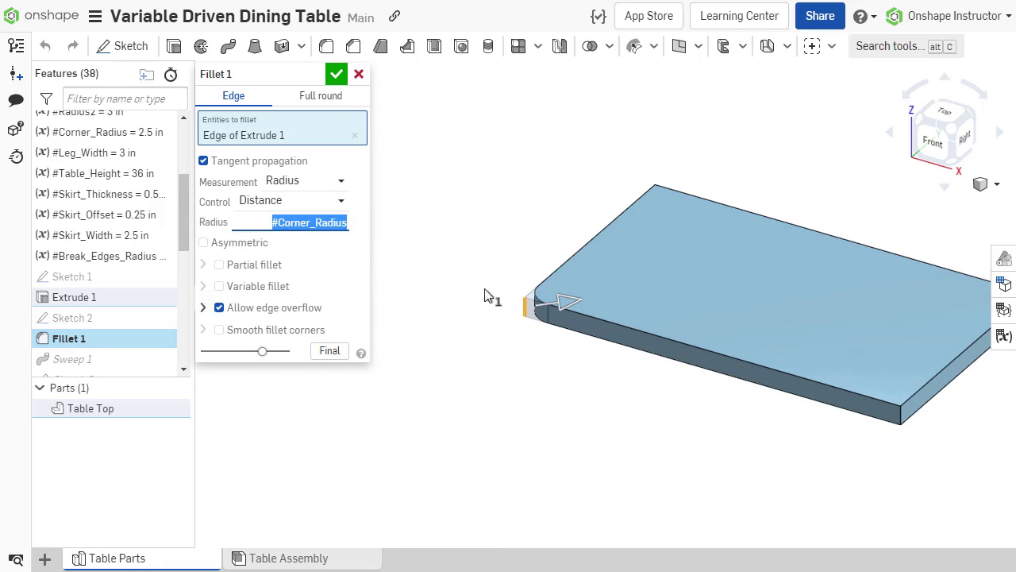
click(337, 75)
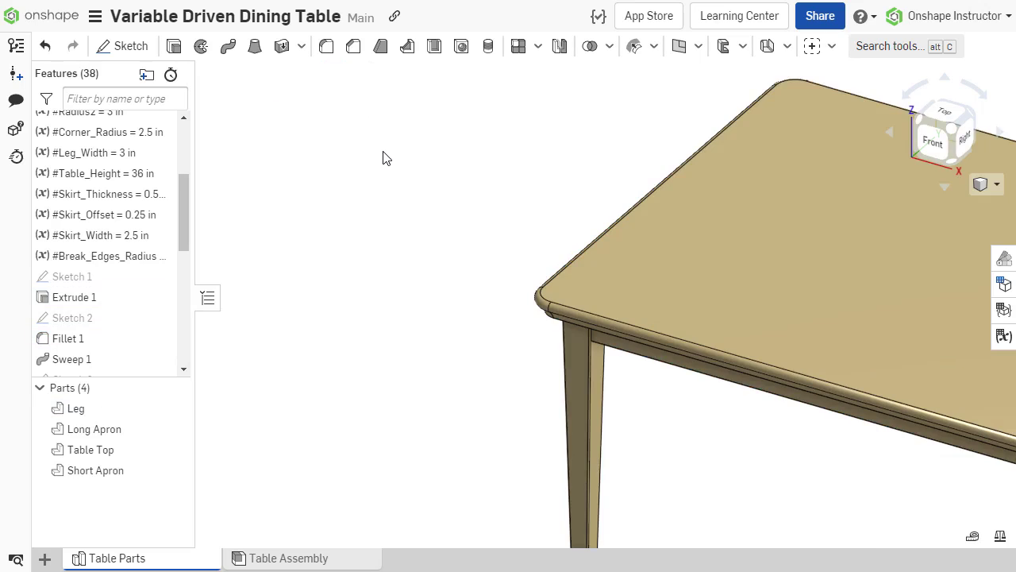
key(f)
Set Corner_Radius to 5 in using the Variable table
click(1004, 336)
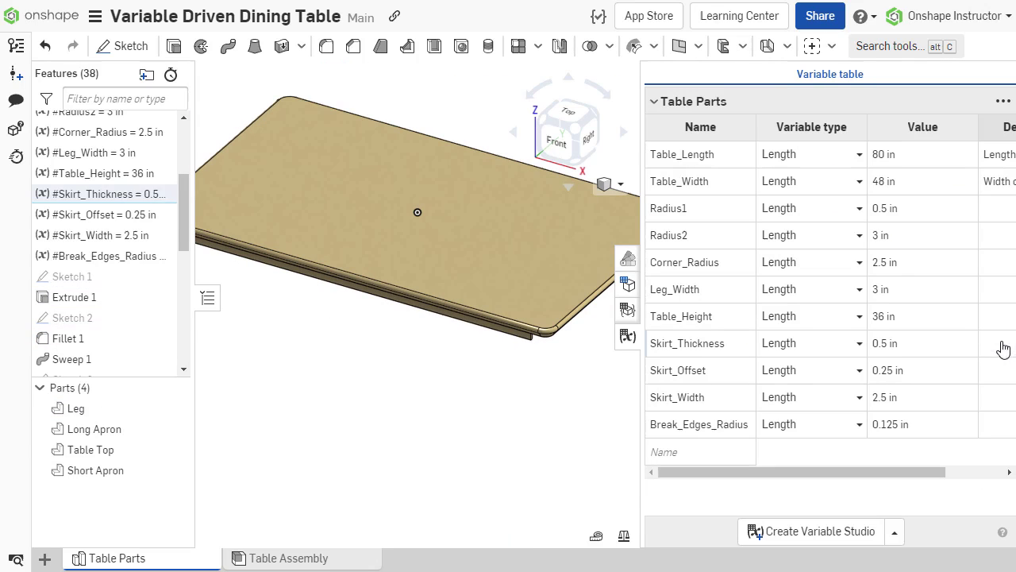
click(893, 269)
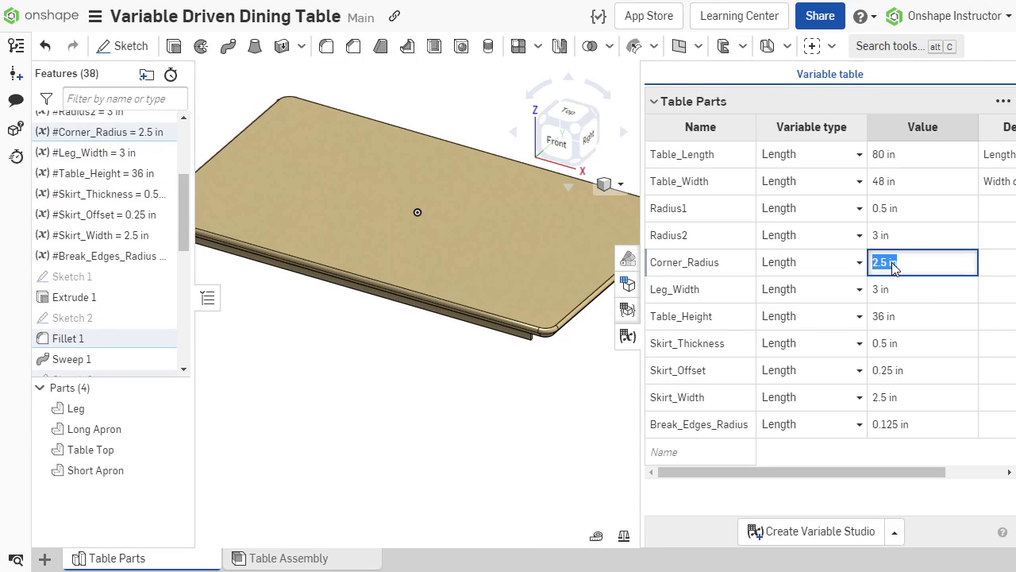
text(5)
key(Return)
click(532, 463)
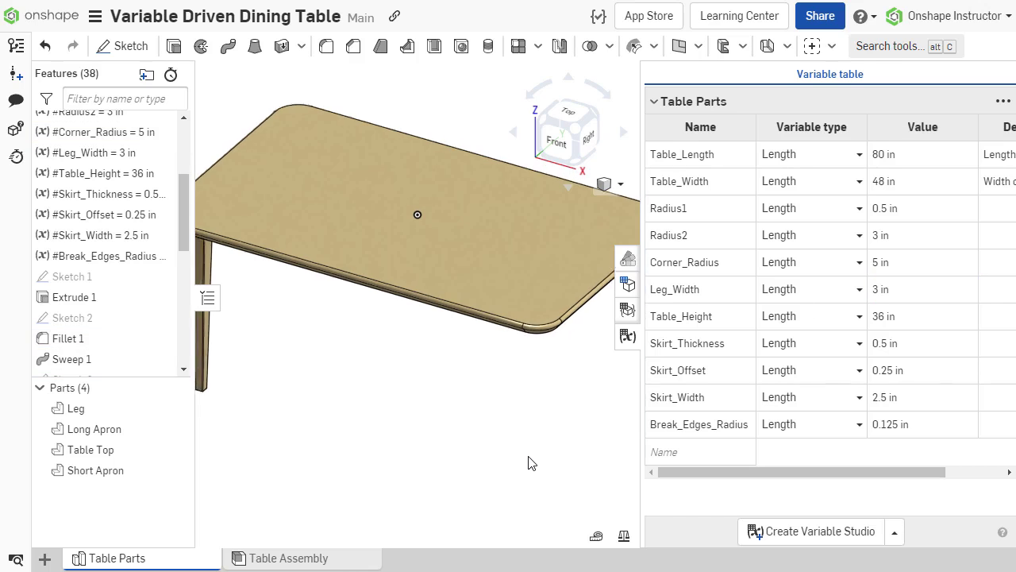
key(f)
key(Escape)
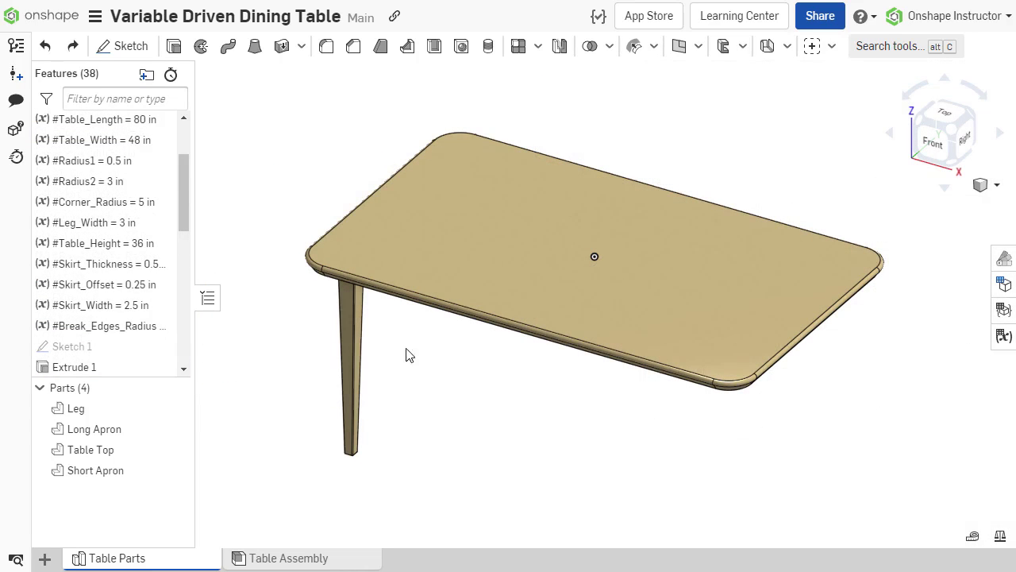
Edit the Table_Width variable to 36 in
right_click(138, 146)
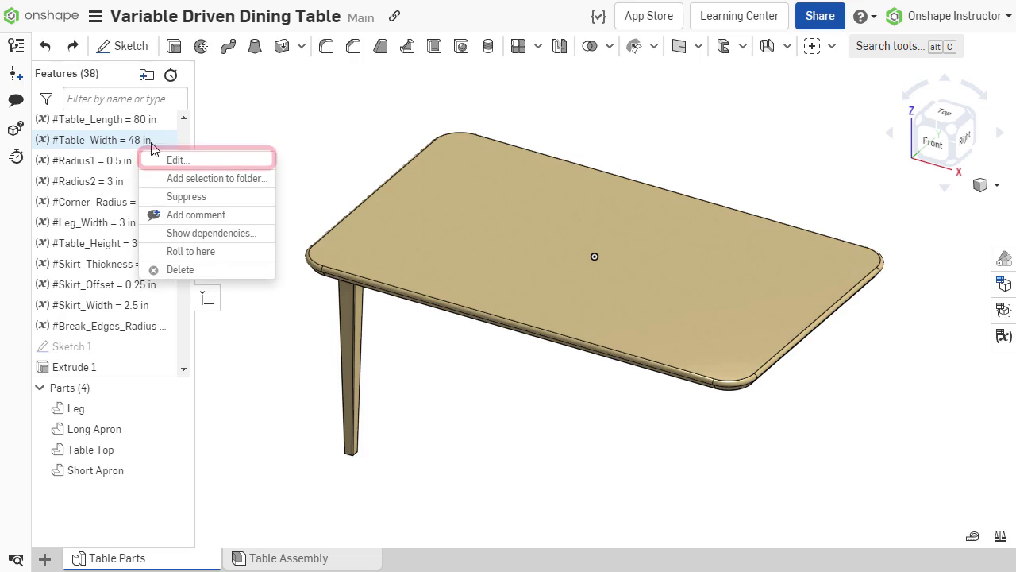
click(244, 160)
text(36)
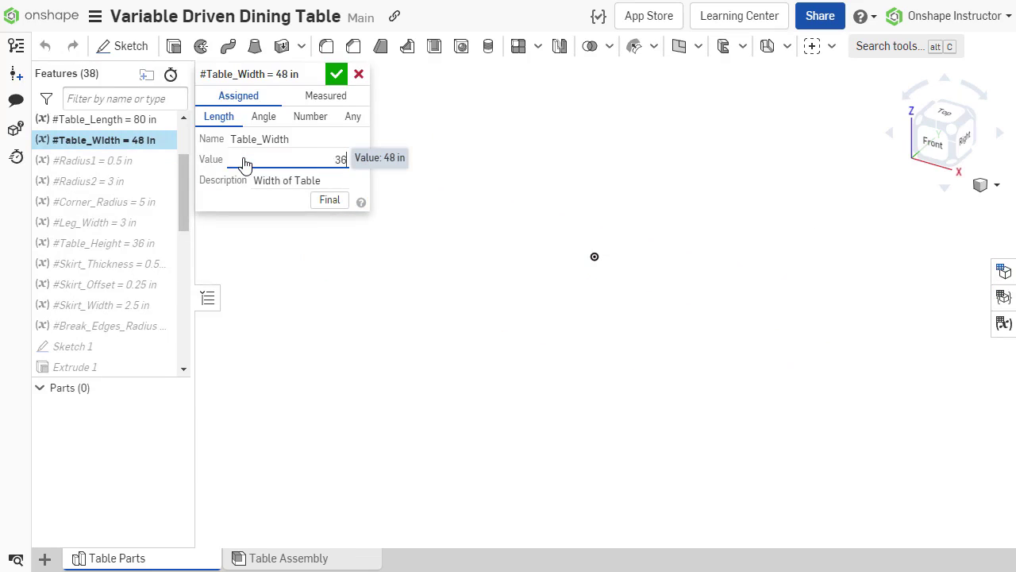
key(Return)
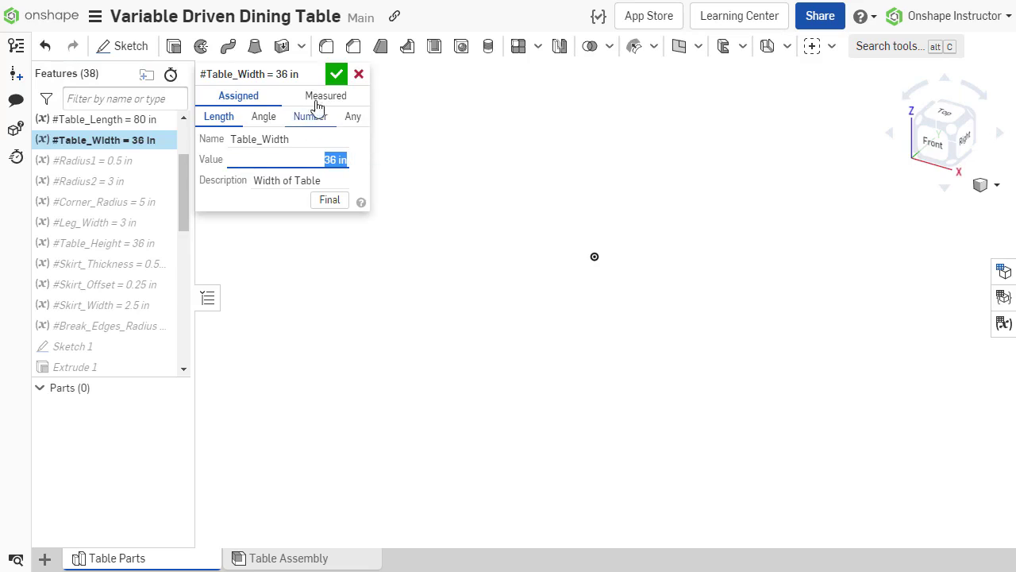
click(337, 74)
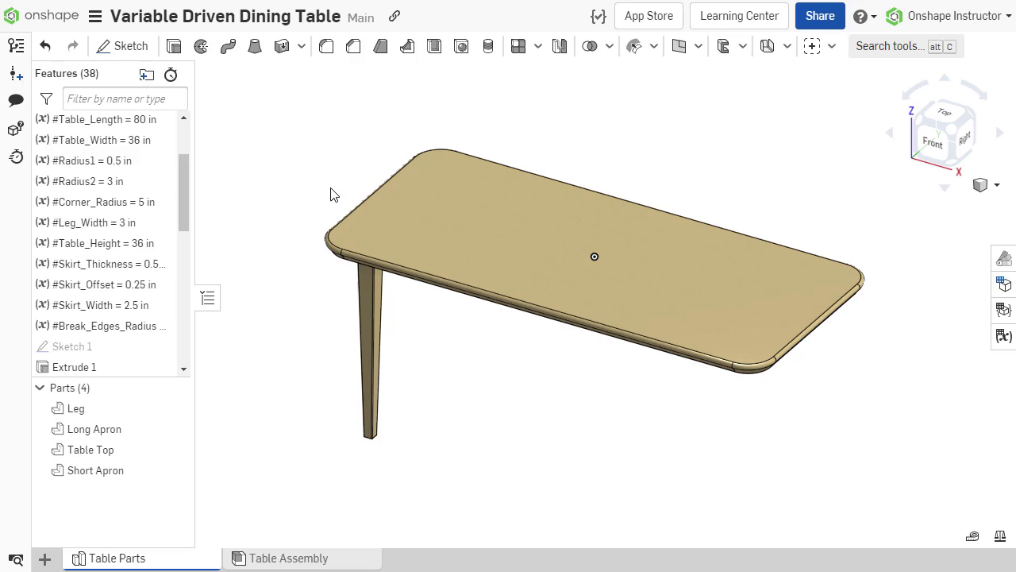
Rename Skirt_Width to Apron_Width without updating its references
right_click(99, 306)
click(147, 322)
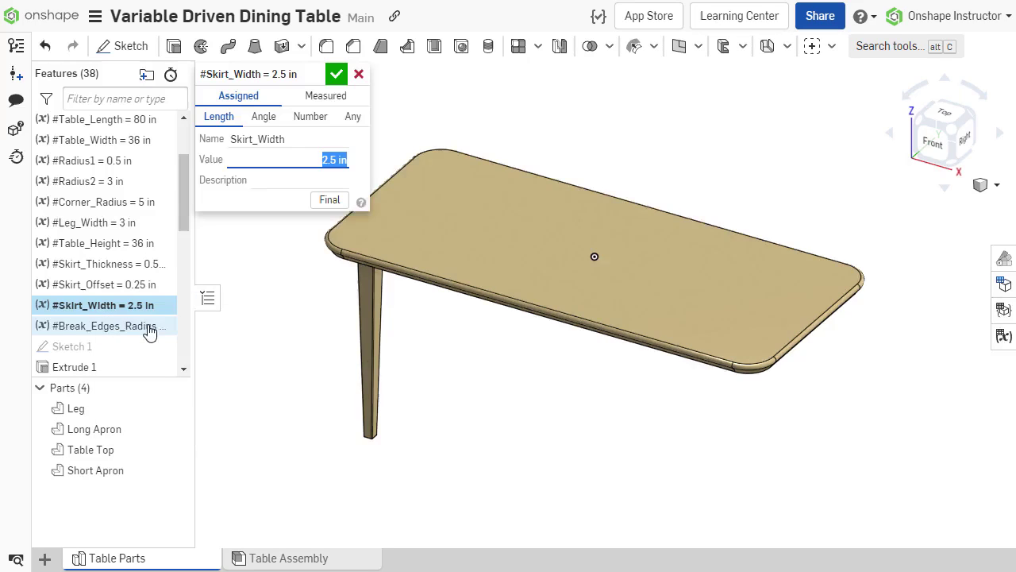
double_click(230, 139)
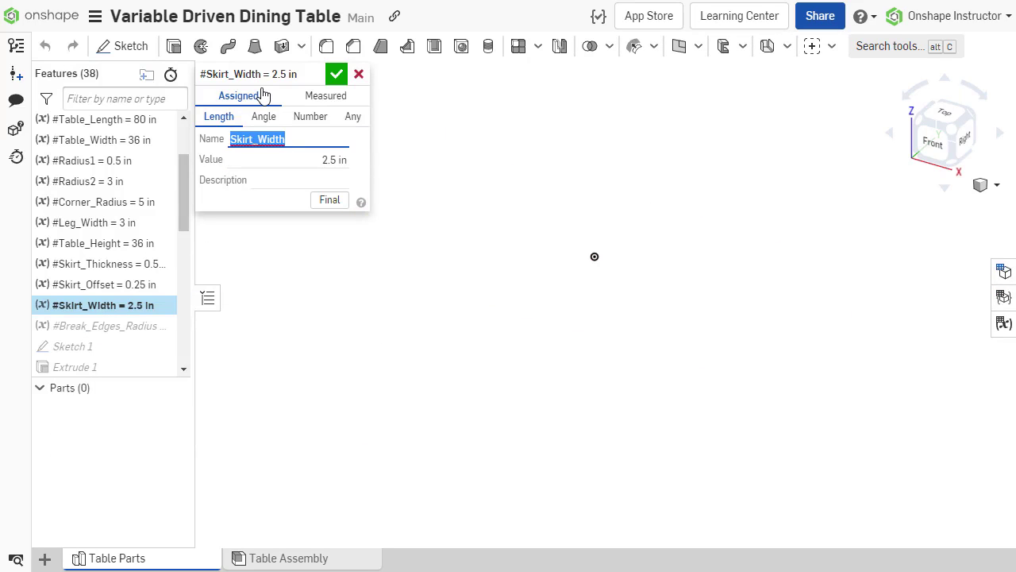
key(Home)
key(shift+Right)
key(shift+Right)
key(shift+Right)
text(Apron)
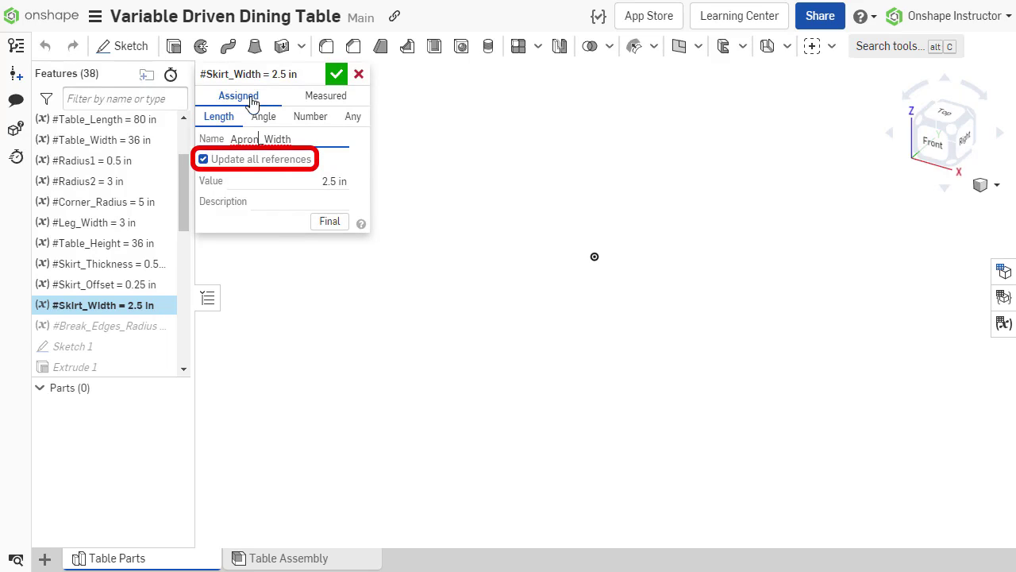
click(203, 160)
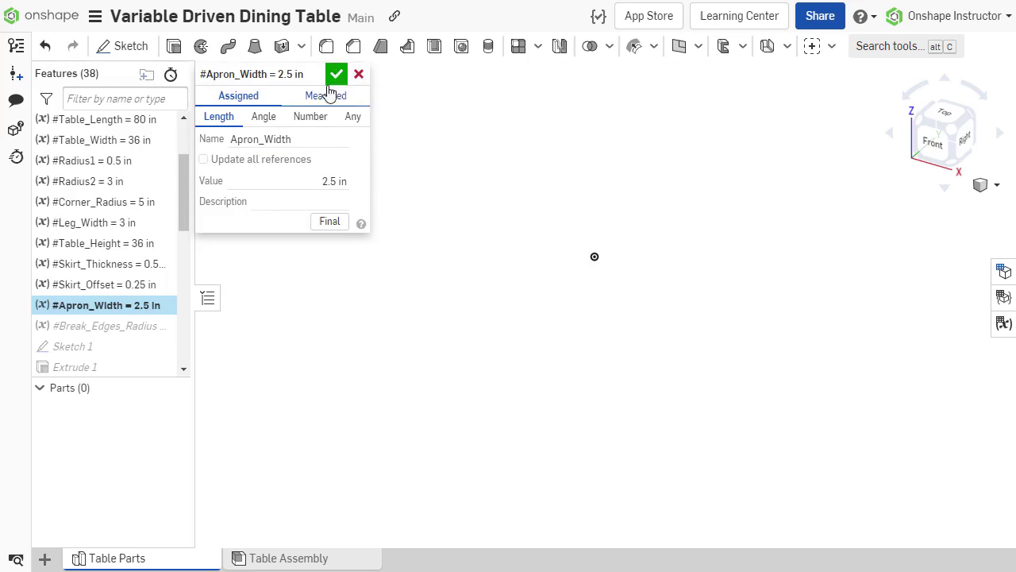
click(337, 74)
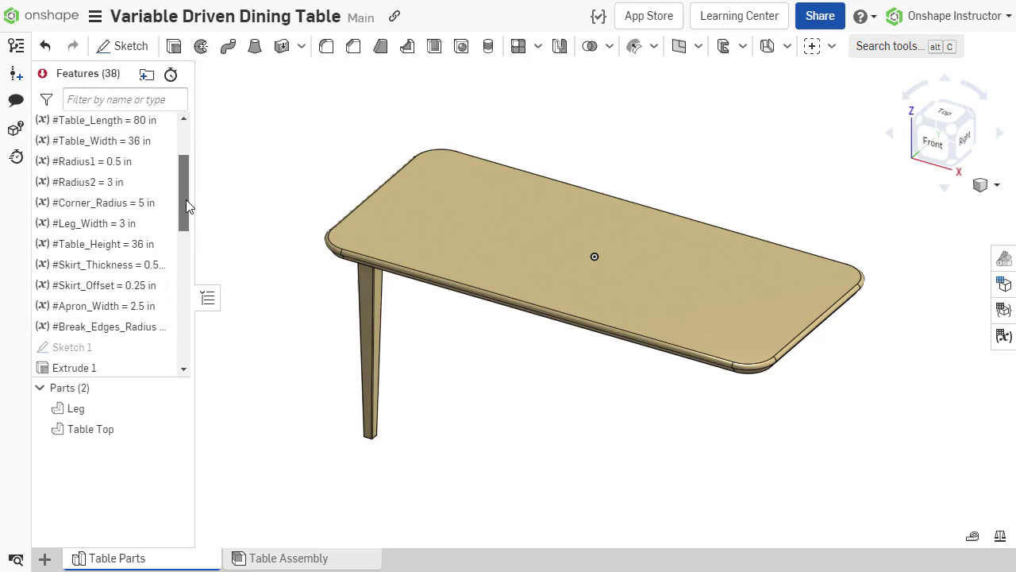
Configure Radio_Depth as 40 mm Thinner and 30 mm Thinnest; set the Ø71 grille diameter to #Radio_Width/3
drag(186, 199, 188, 324)
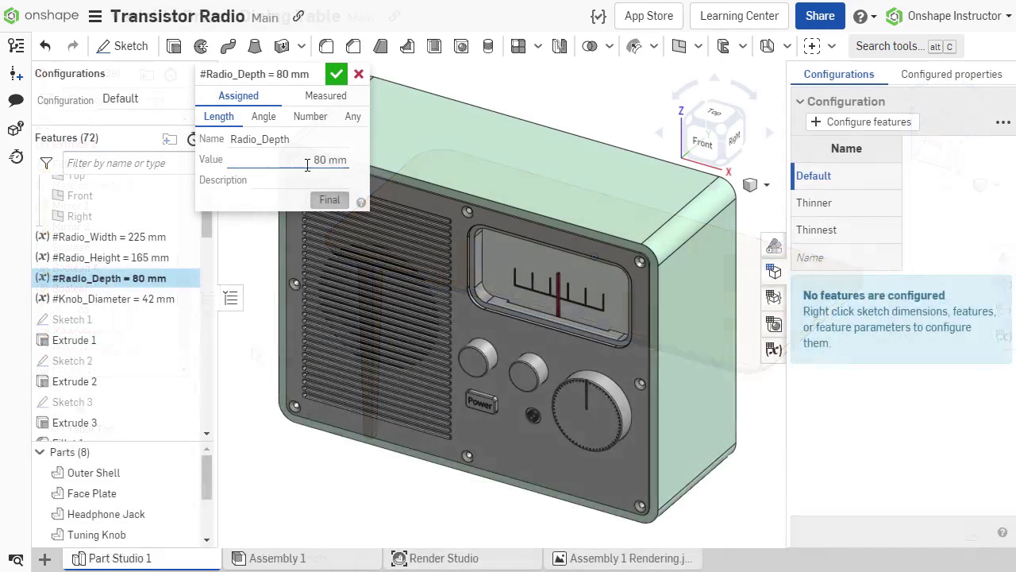
right_click(330, 162)
click(342, 182)
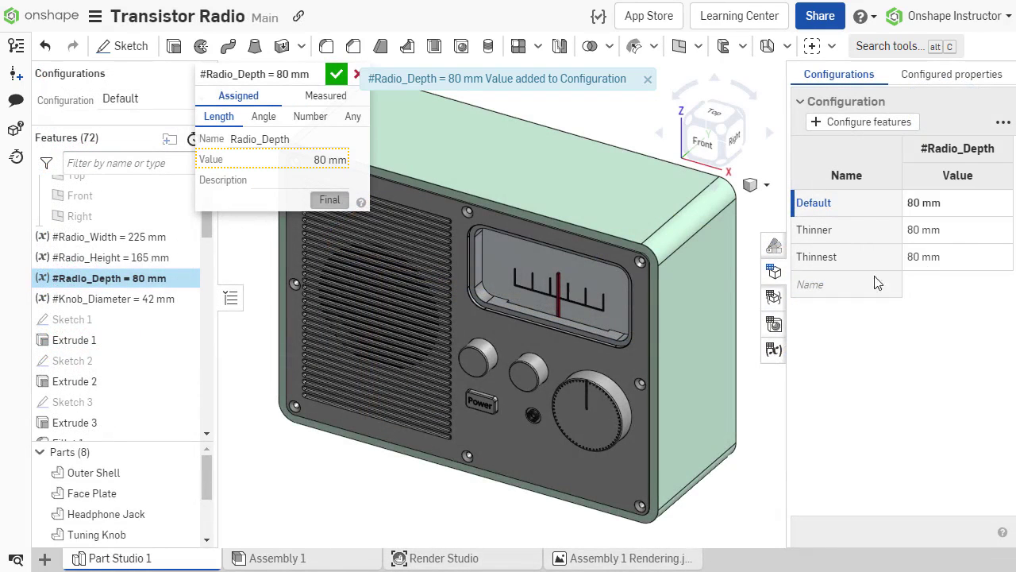
click(942, 229)
key(ctrl+a)
text(40)
key(Return)
text(30)
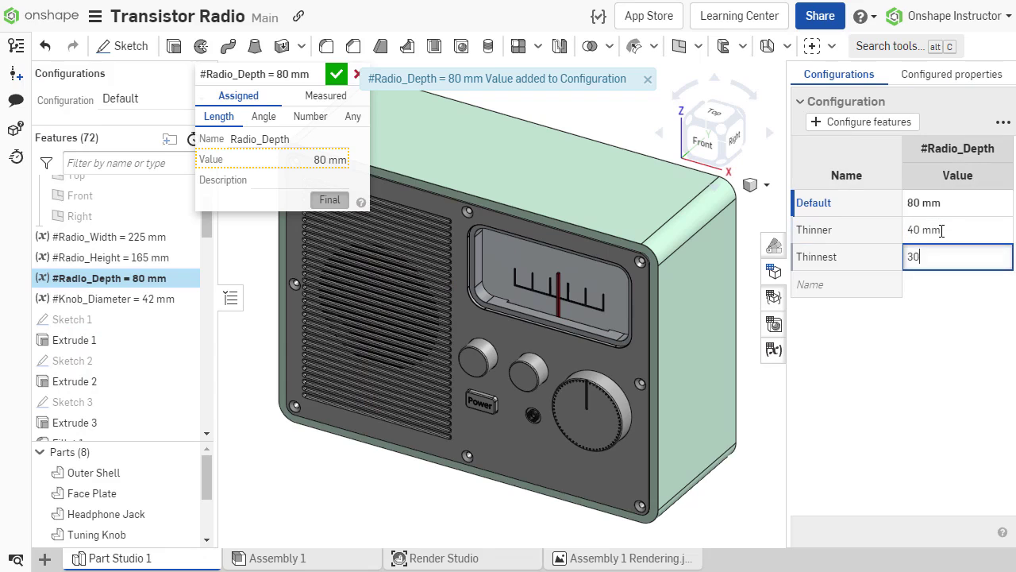
key(Return)
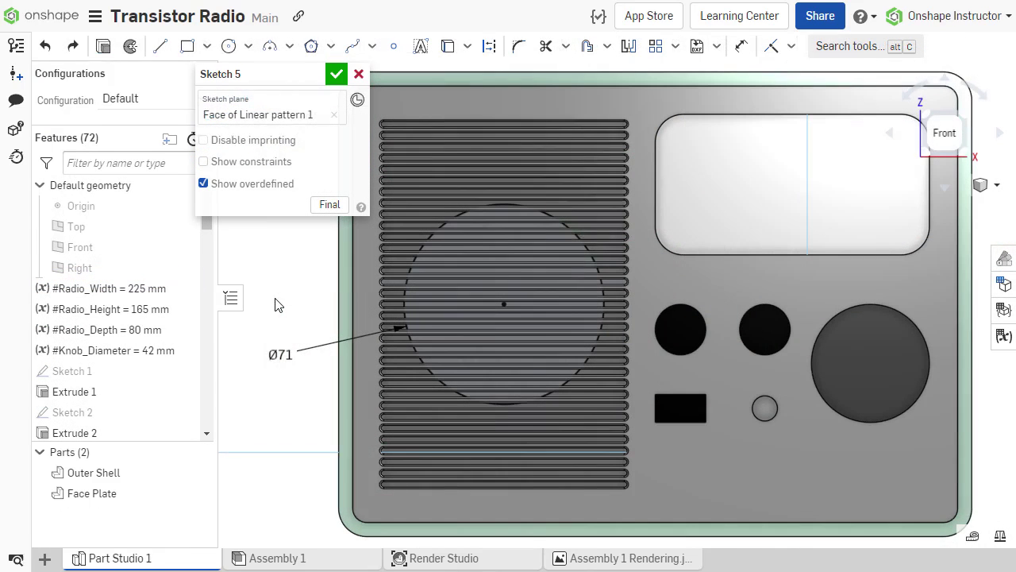
double_click(279, 340)
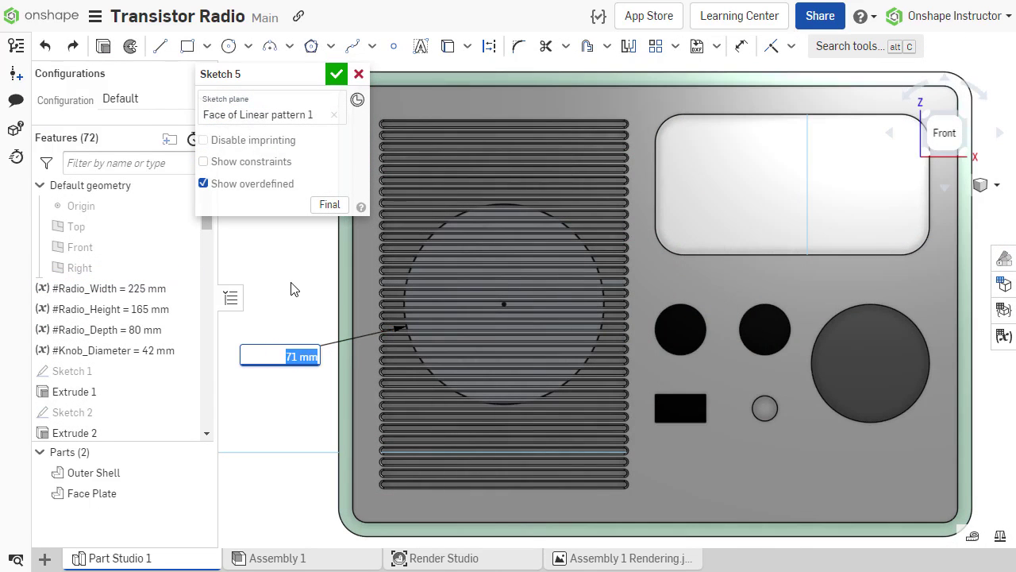
text(#Radio_Width/3)
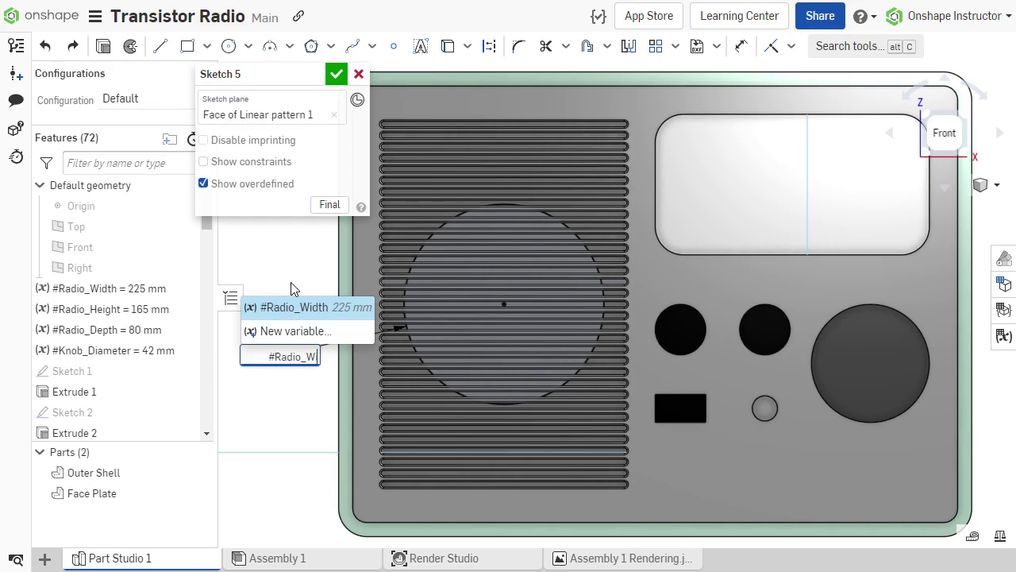